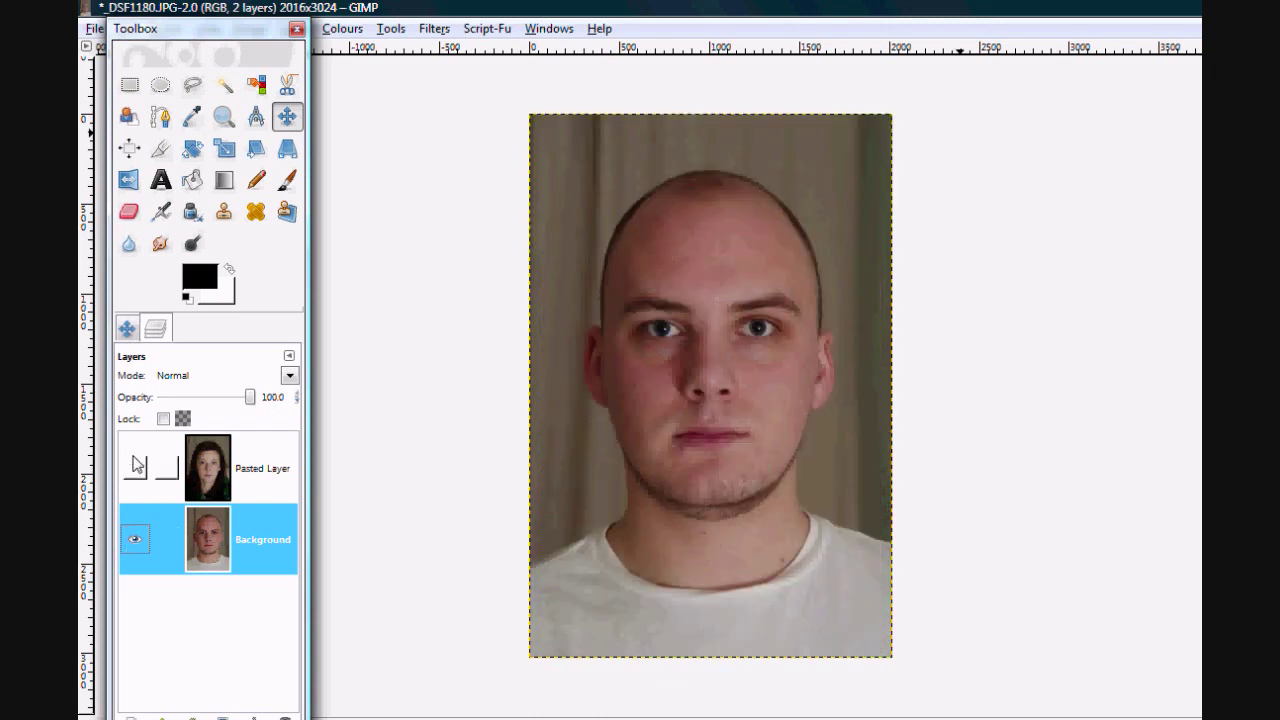
# Step: Compare the two portraits by toggling the visibility of the Pasted Layer, leaving it shown
pyautogui.click(135, 467)
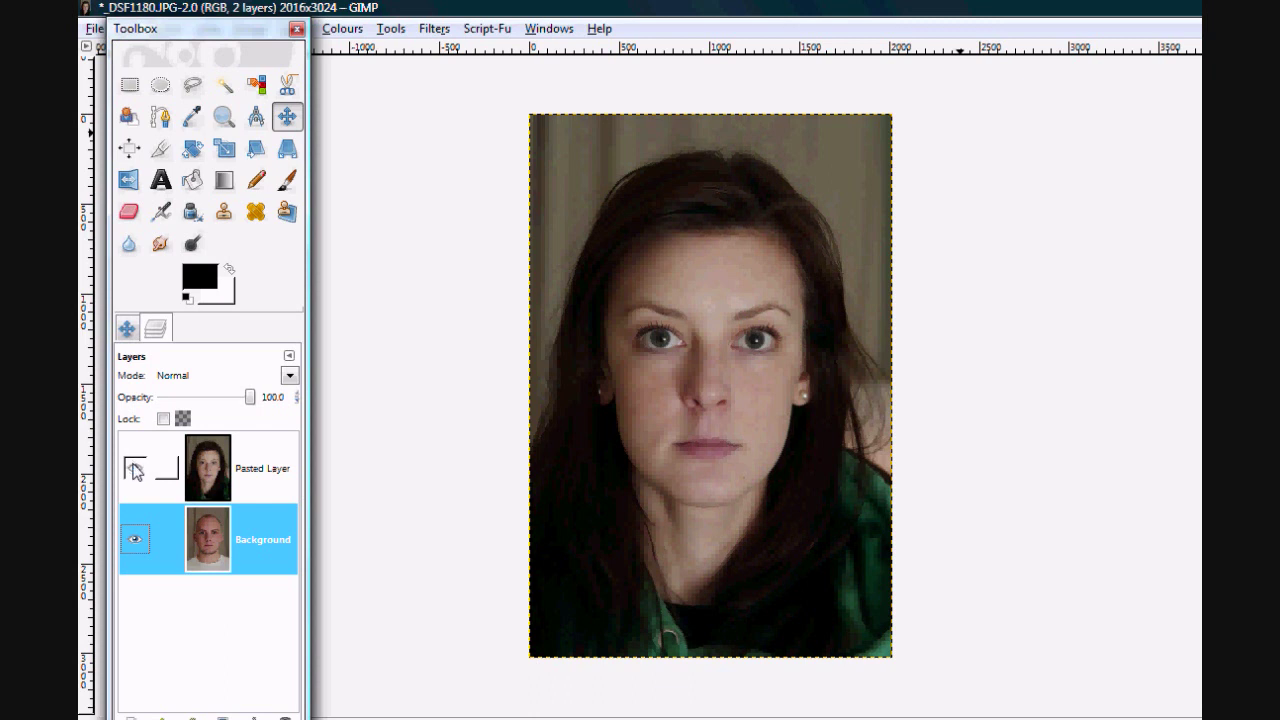
pyautogui.click(135, 470)
pyautogui.click(135, 470)
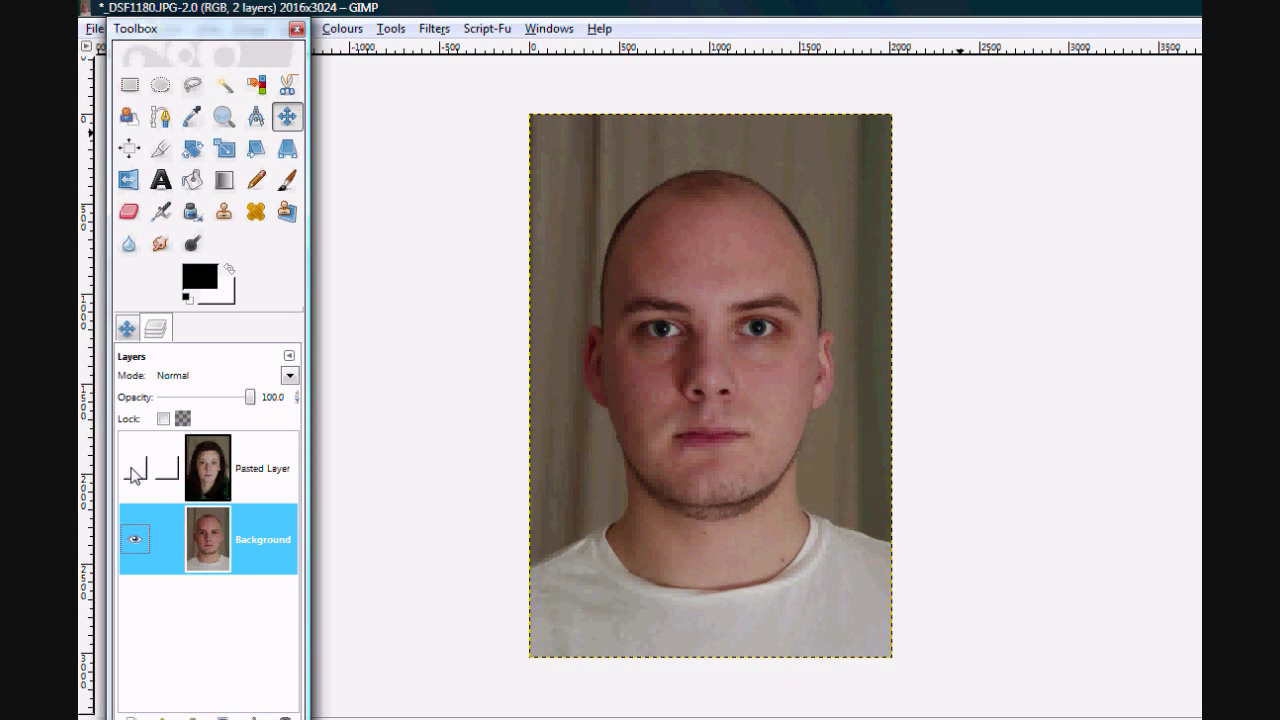
pyautogui.click(135, 470)
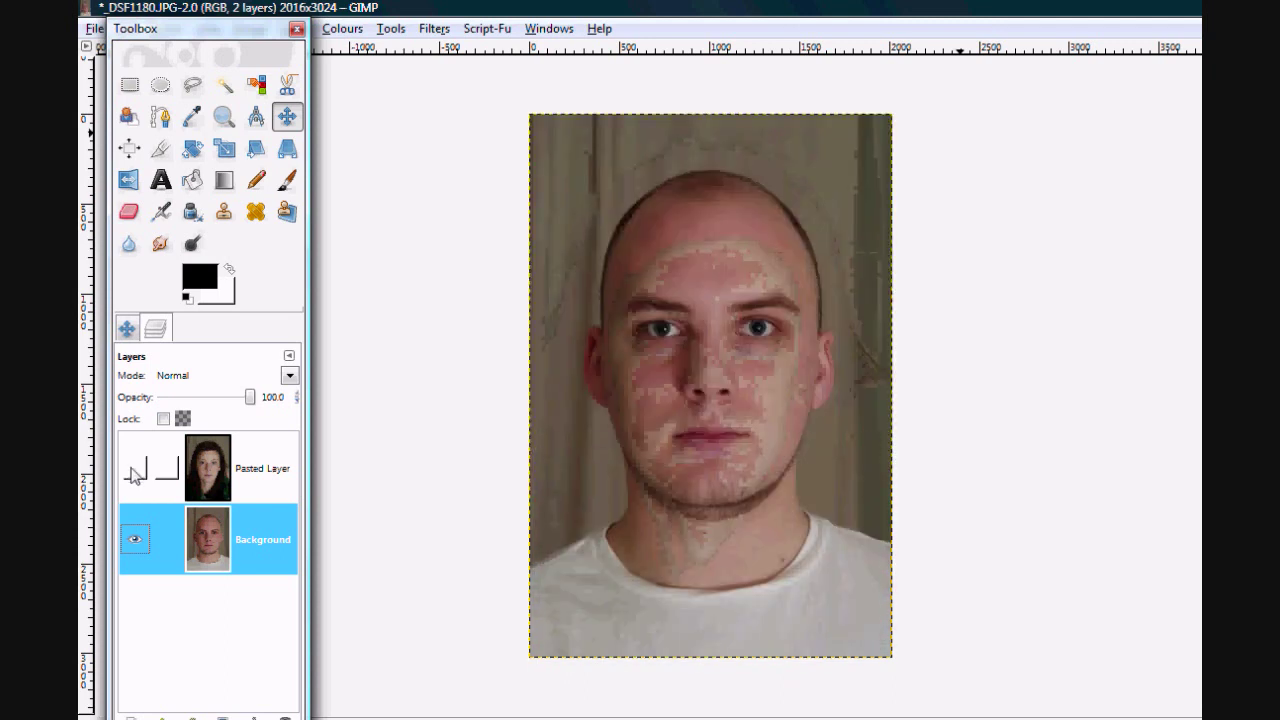
pyautogui.click(135, 470)
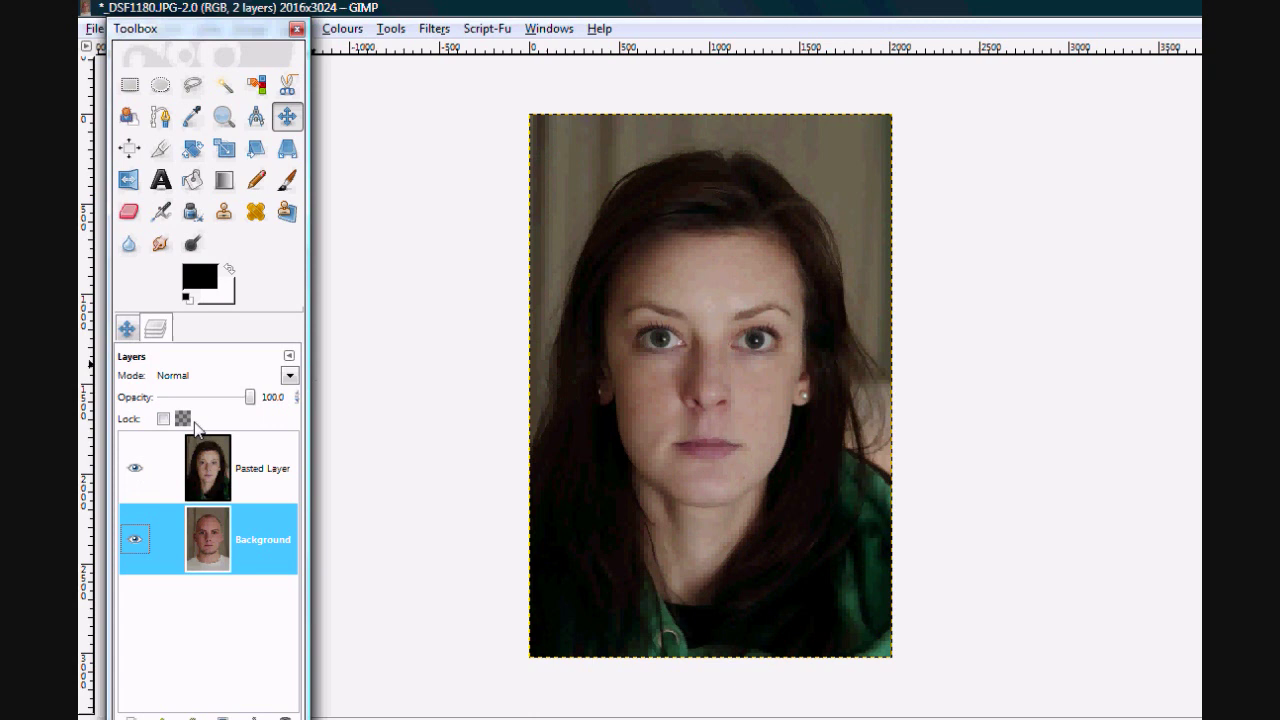
# Step: Make the Pasted Layer semi-transparent and shift the Background layer slightly downward so the eyes and mouths of both faces align
pyautogui.moveTo(250, 397)
pyautogui.mouseDown()
pyautogui.moveTo(216, 397)
pyautogui.moveTo(250, 397)
pyautogui.mouseUp()
pyautogui.click(216, 458)
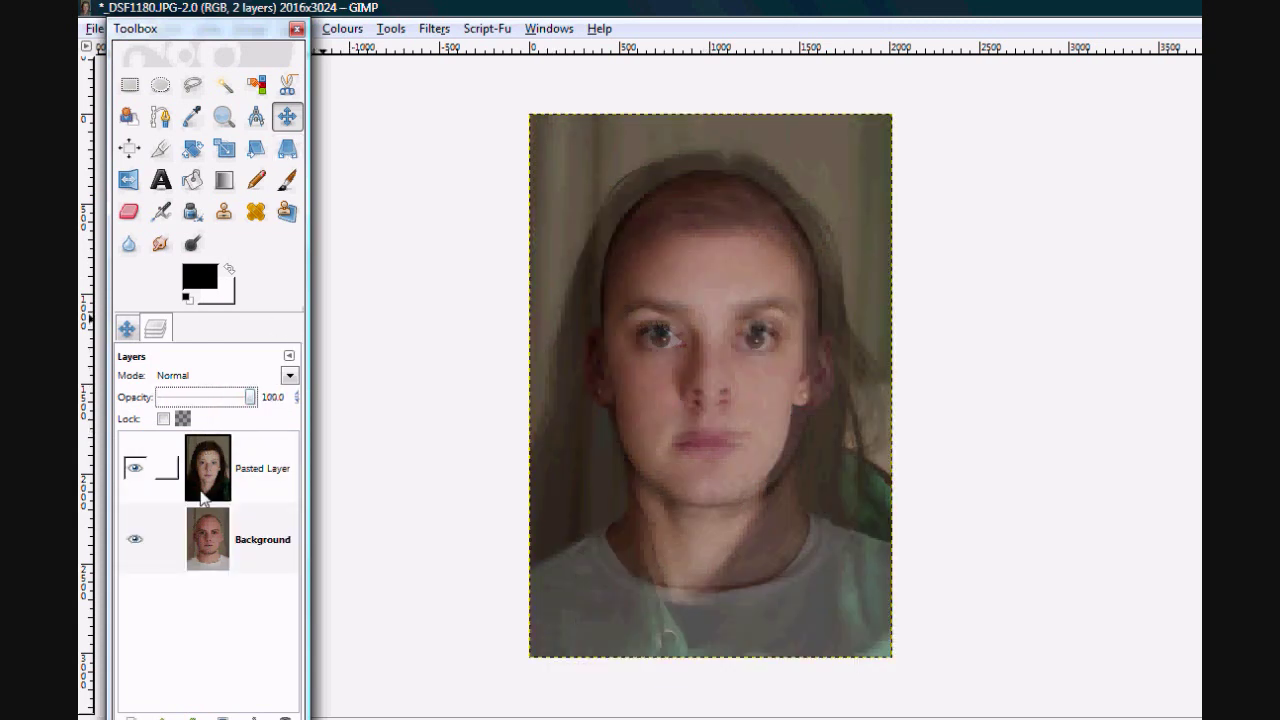
pyautogui.click(163, 539)
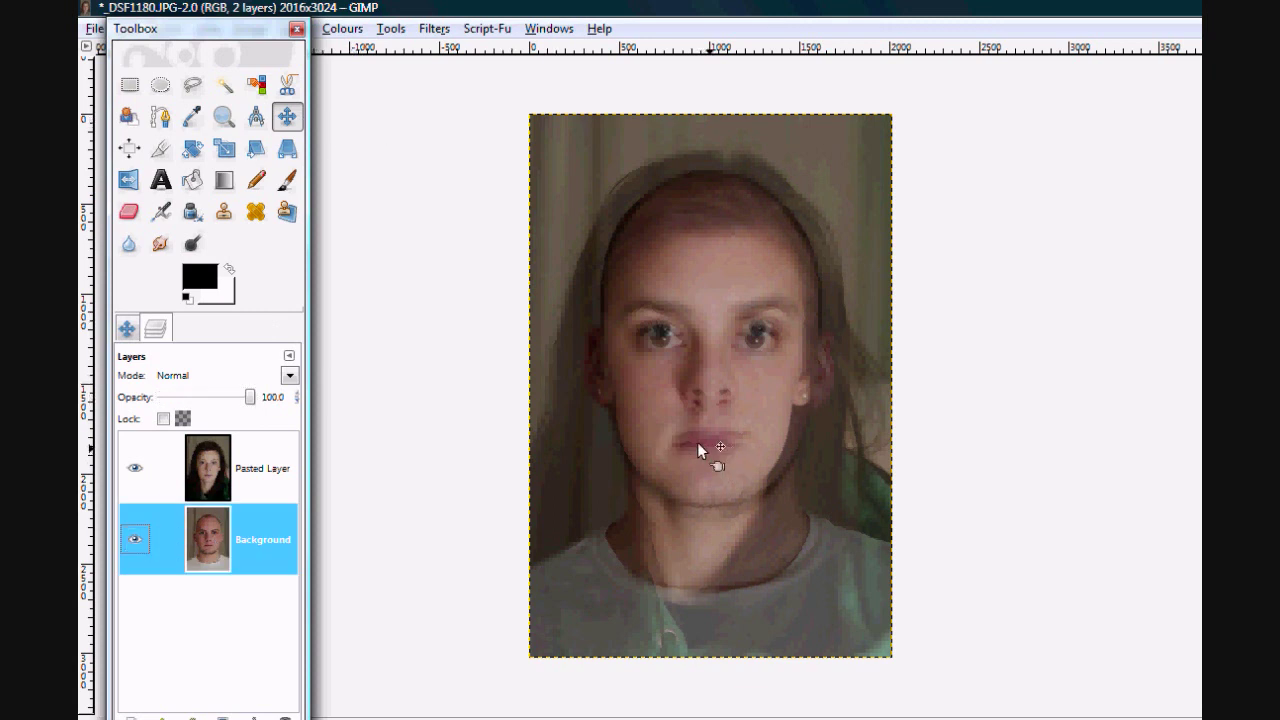
pyautogui.click(752, 463)
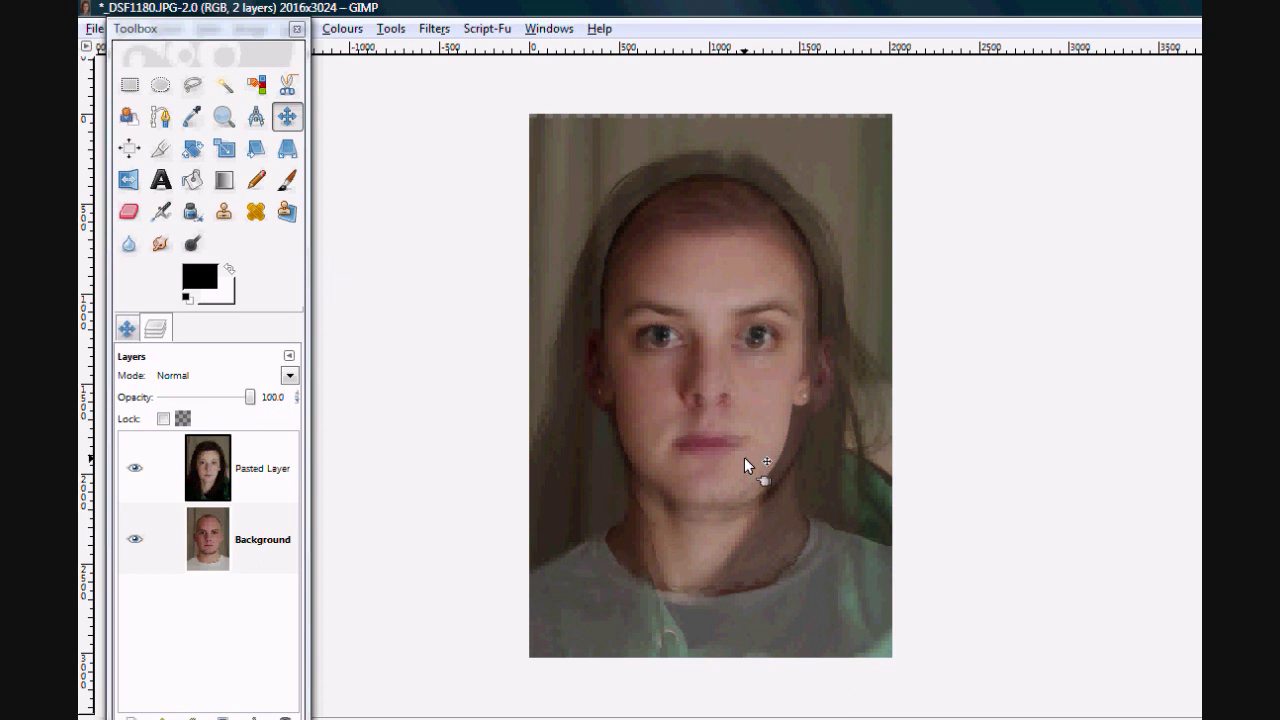
pyautogui.hotkey('shift', 'Down')
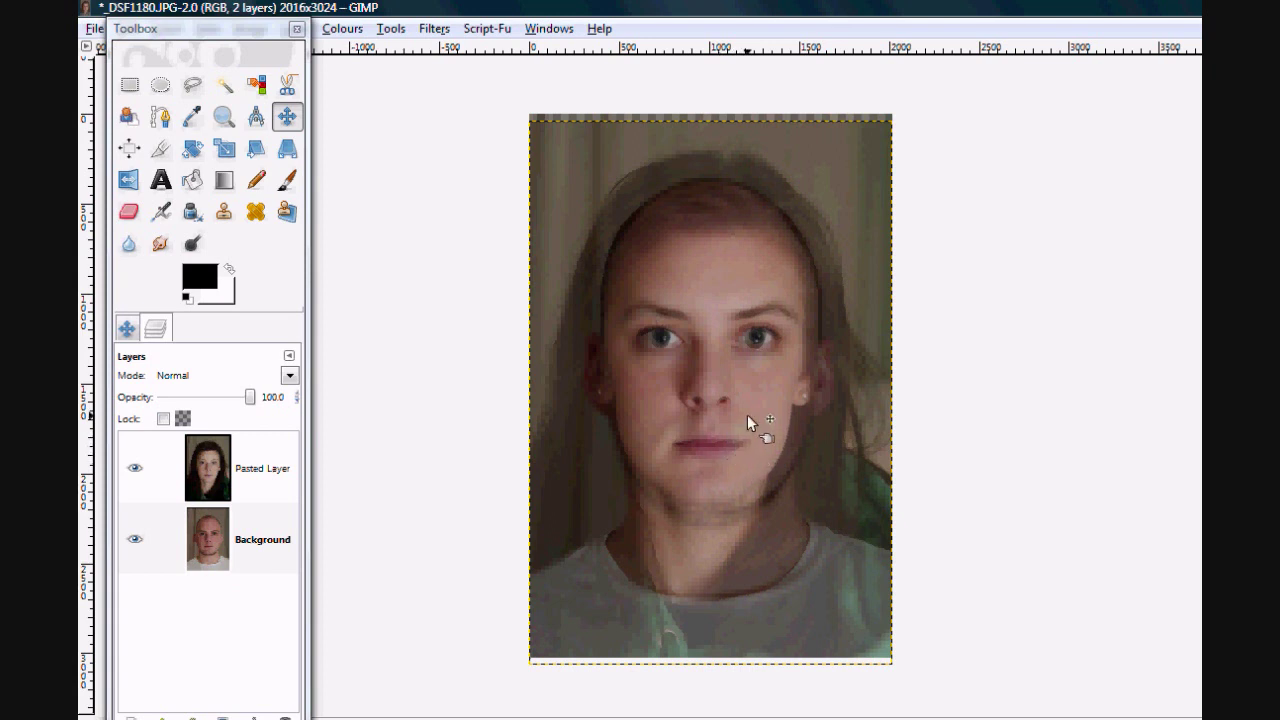
# Step: Restore the Pasted Layer to 100 opacity and add a White (full opacity) layer mask to it
pyautogui.moveTo(251, 398); pyautogui.dragTo(323, 434)
pyautogui.click(203, 474)
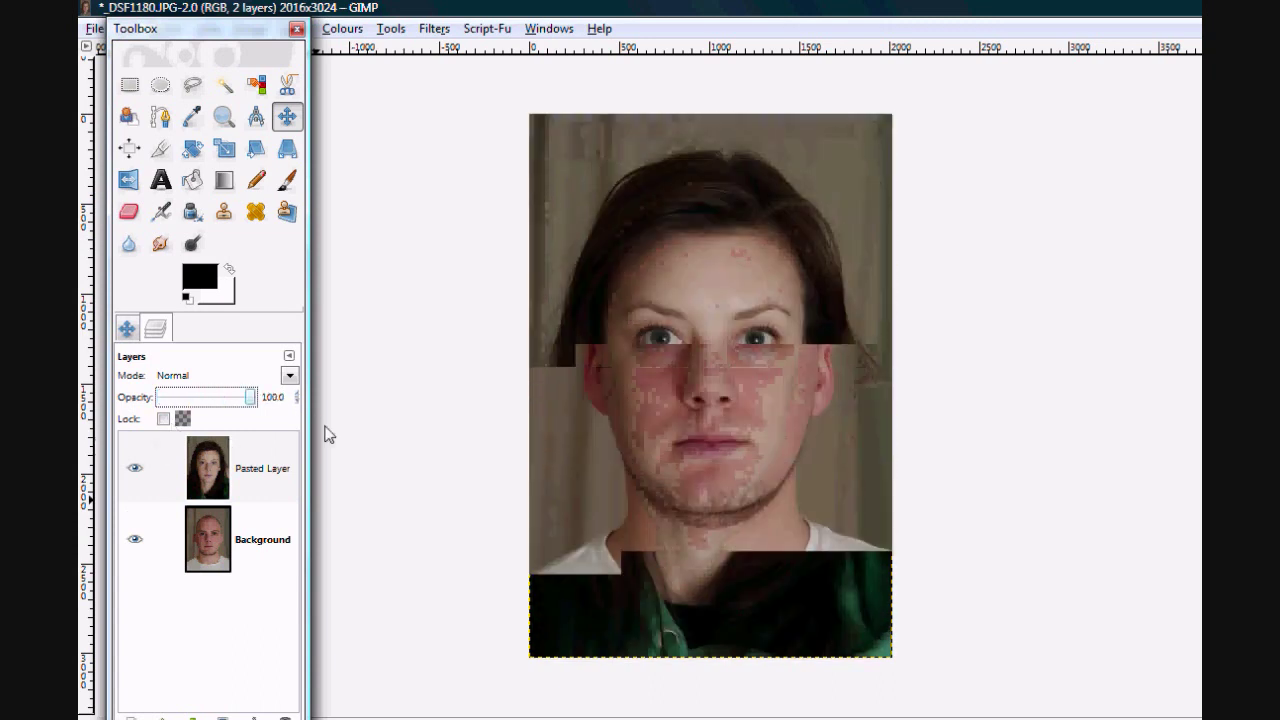
pyautogui.rightClick(229, 480)
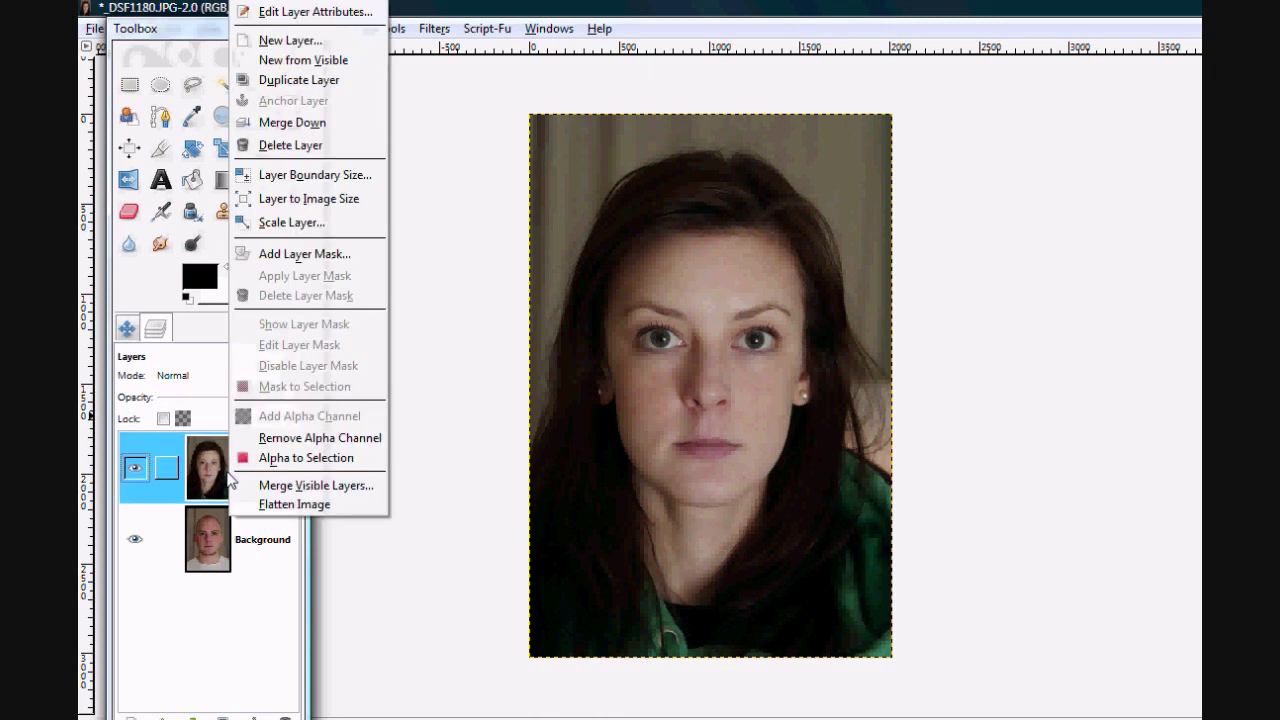
pyautogui.click(316, 268)
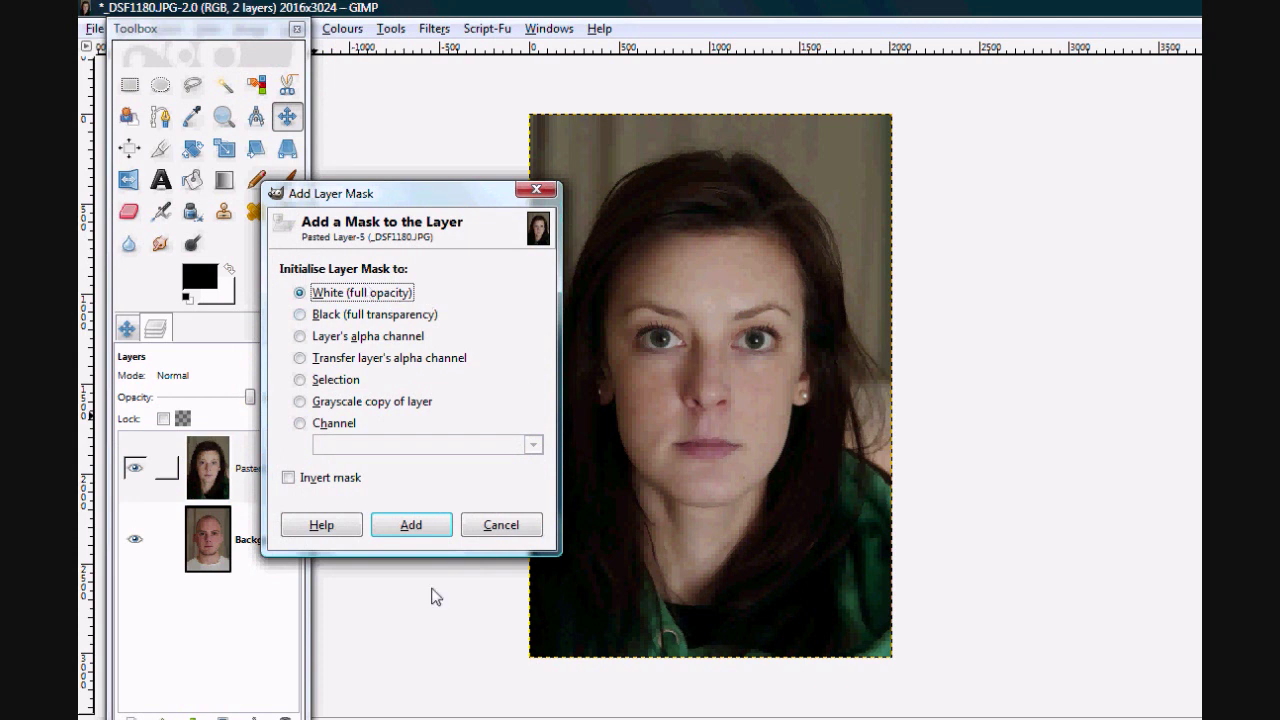
pyautogui.click(413, 507)
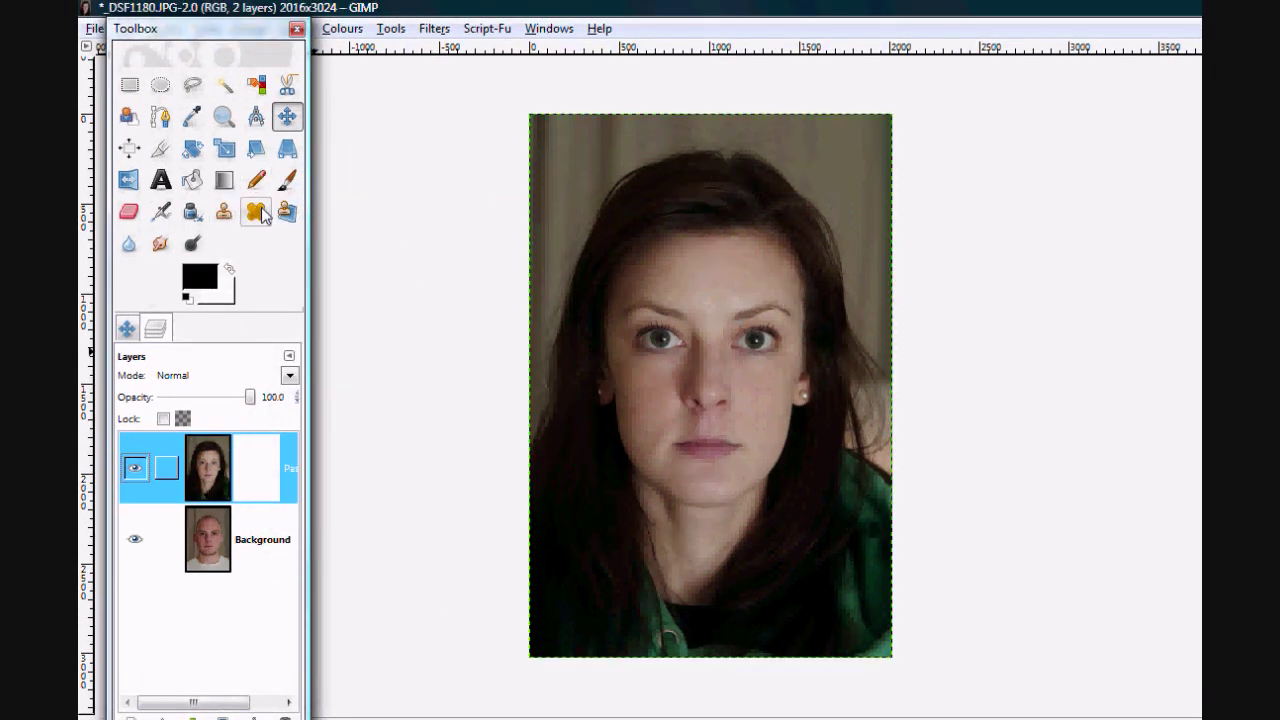
# Step: Set up the Paintbrush with the Circle Fuzzy (19) brush at a scale of 10.00
pyautogui.click(283, 182)
pyautogui.click(131, 330)
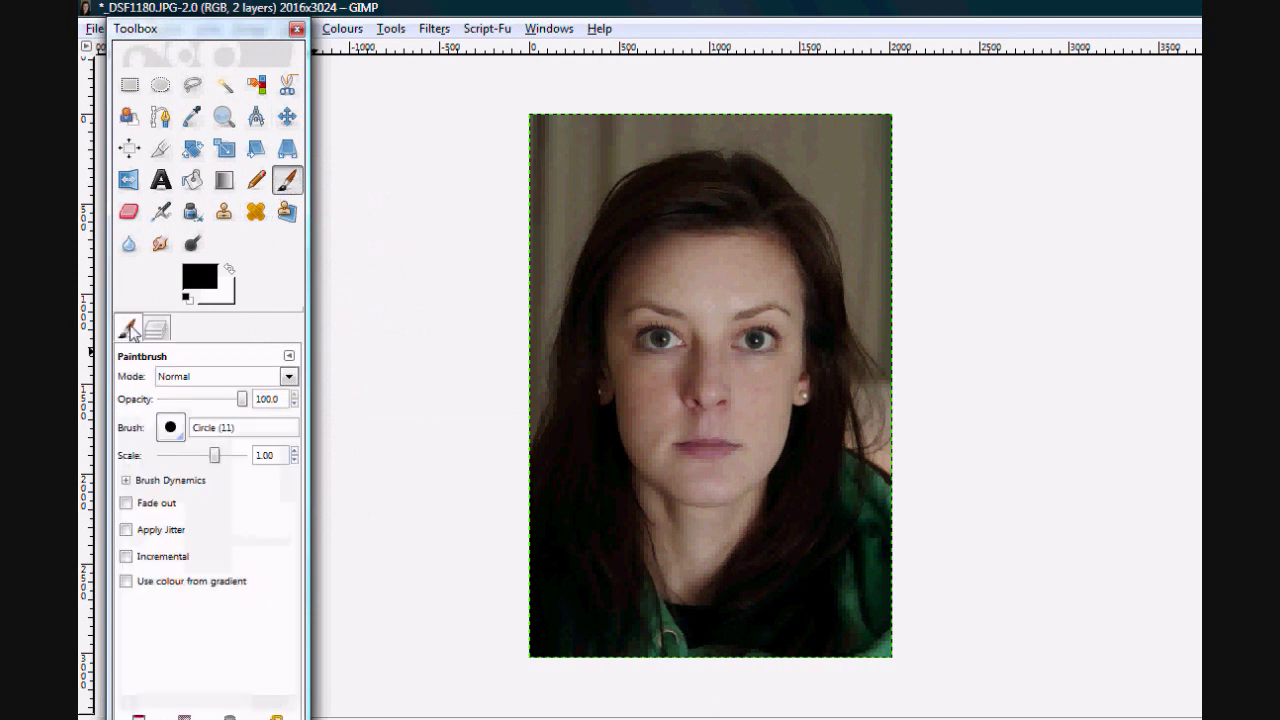
pyautogui.click(172, 428)
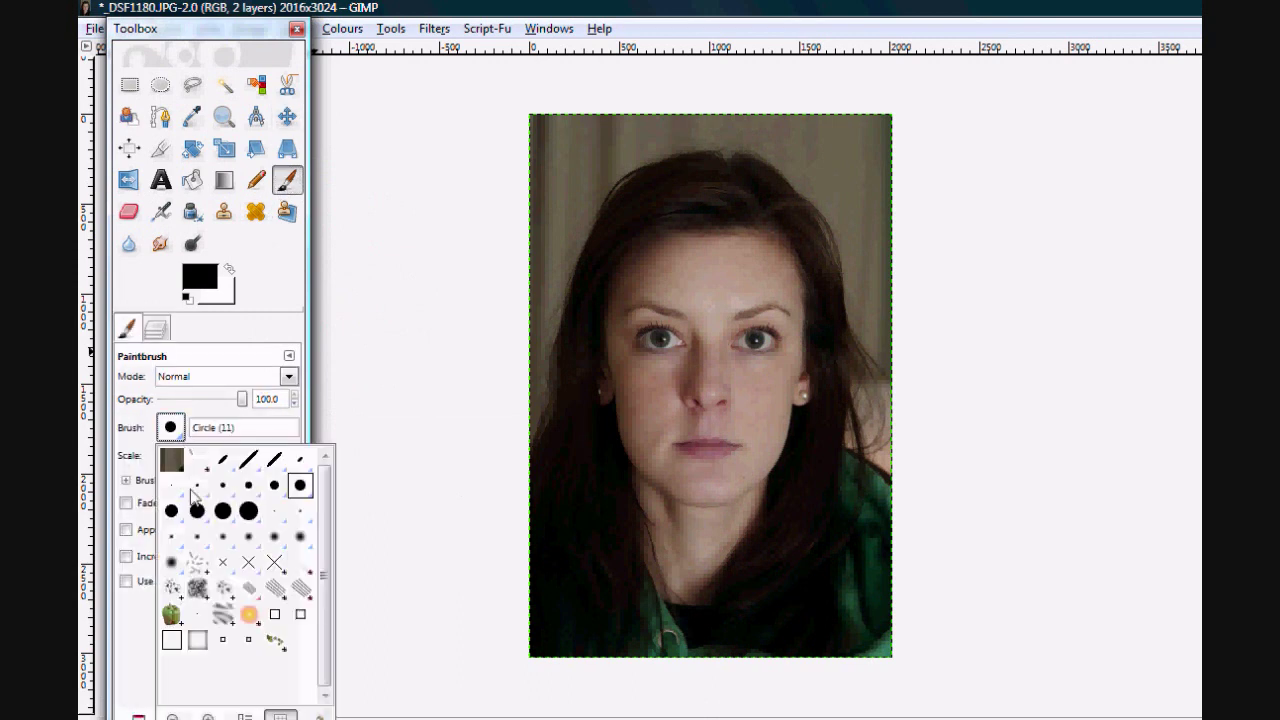
pyautogui.doubleClick(180, 565)
pyautogui.moveTo(214, 415); pyautogui.dragTo(244, 415)
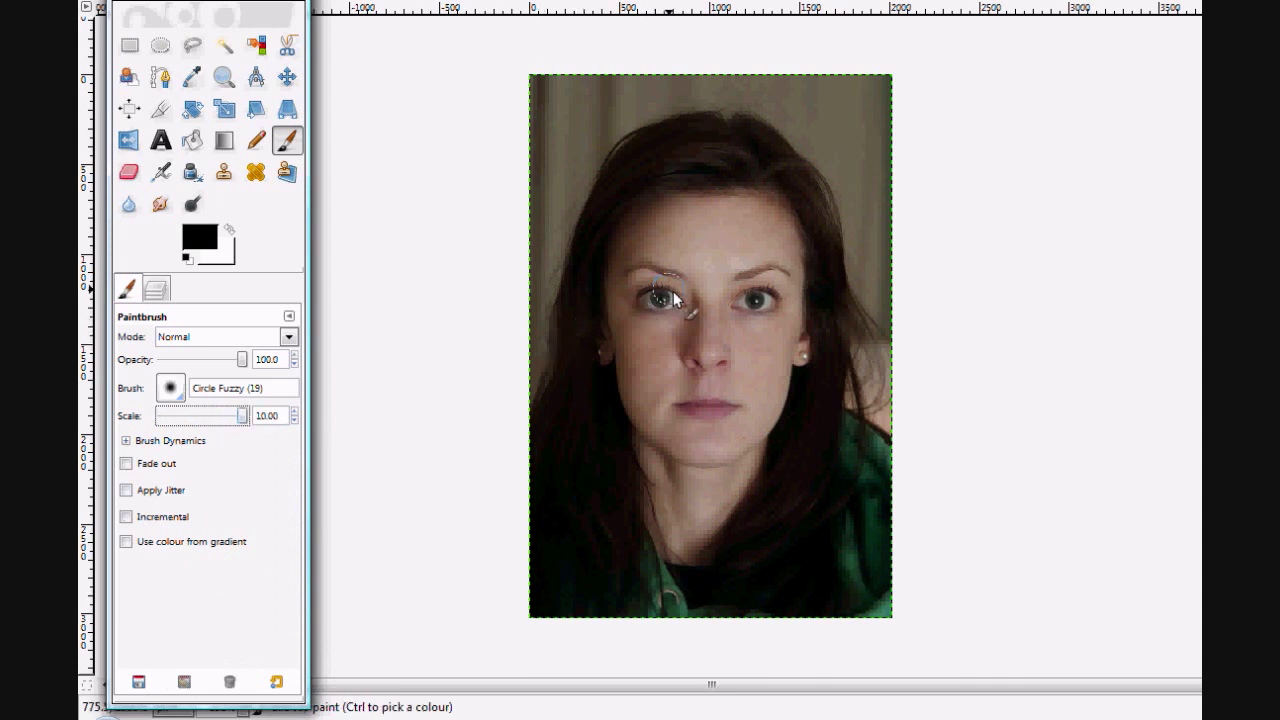
# Step: Paint the mask black over the eyes, nose, mouth, cheeks and forehead to reveal the man's face, and select the Background layer
pyautogui.moveTo(686, 294); pyautogui.dragTo(640, 280)
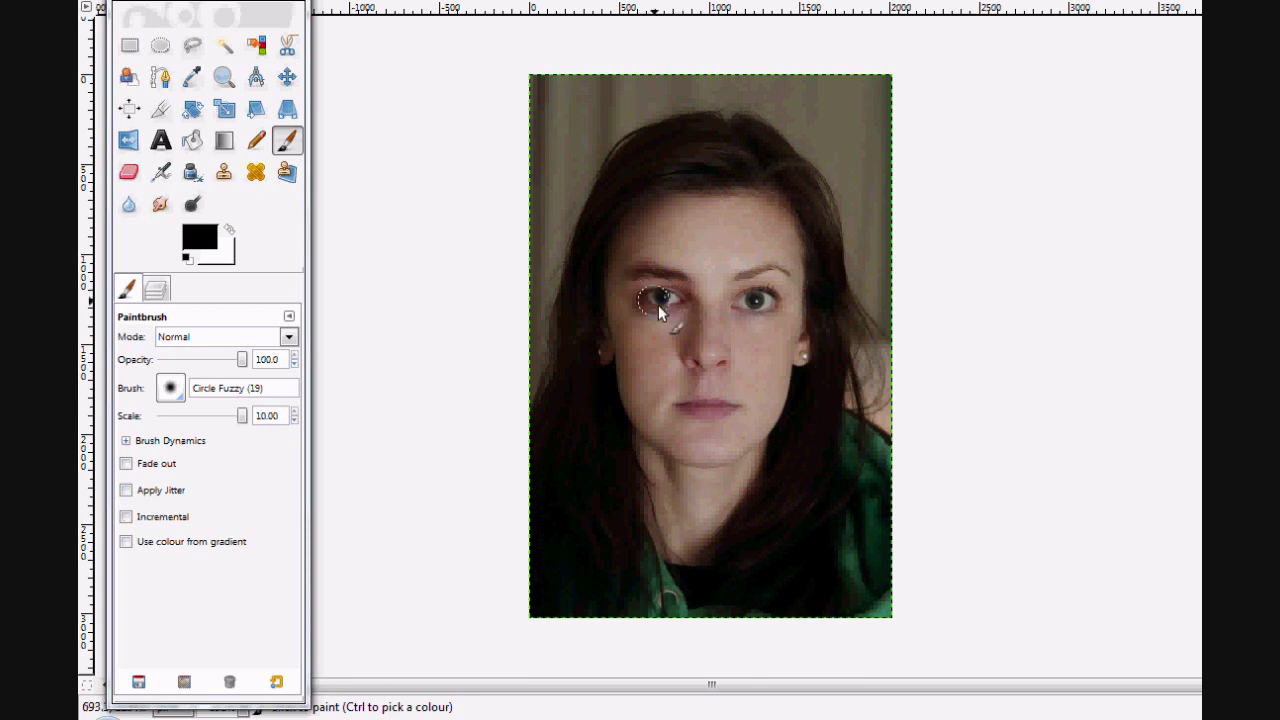
pyautogui.moveTo(727, 285)
pyautogui.mouseDown()
pyautogui.moveTo(771, 264)
pyautogui.moveTo(778, 295)
pyautogui.moveTo(752, 295)
pyautogui.moveTo(752, 313)
pyautogui.moveTo(770, 307)
pyautogui.moveTo(754, 310)
pyautogui.moveTo(757, 285)
pyautogui.moveTo(747, 298)
pyautogui.moveTo(712, 316)
pyautogui.mouseUp()
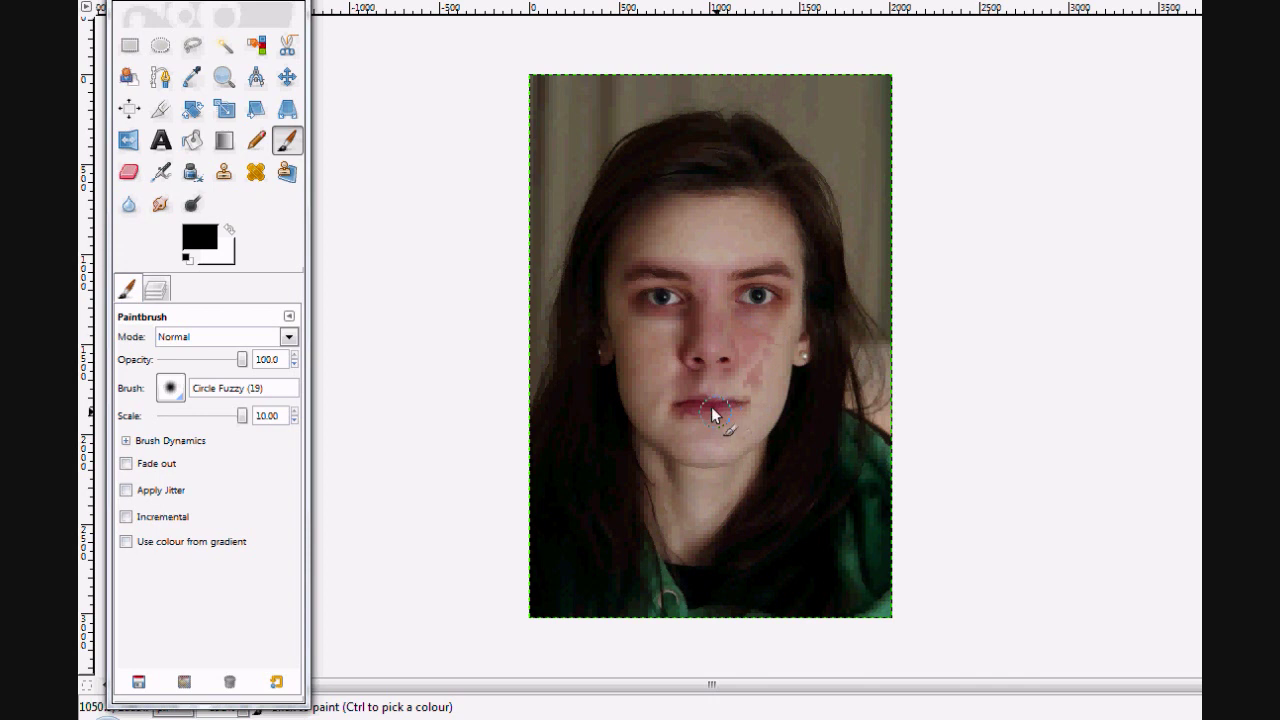
pyautogui.moveTo(683, 415)
pyautogui.mouseDown()
pyautogui.moveTo(656, 299)
pyautogui.moveTo(722, 366)
pyautogui.mouseUp()
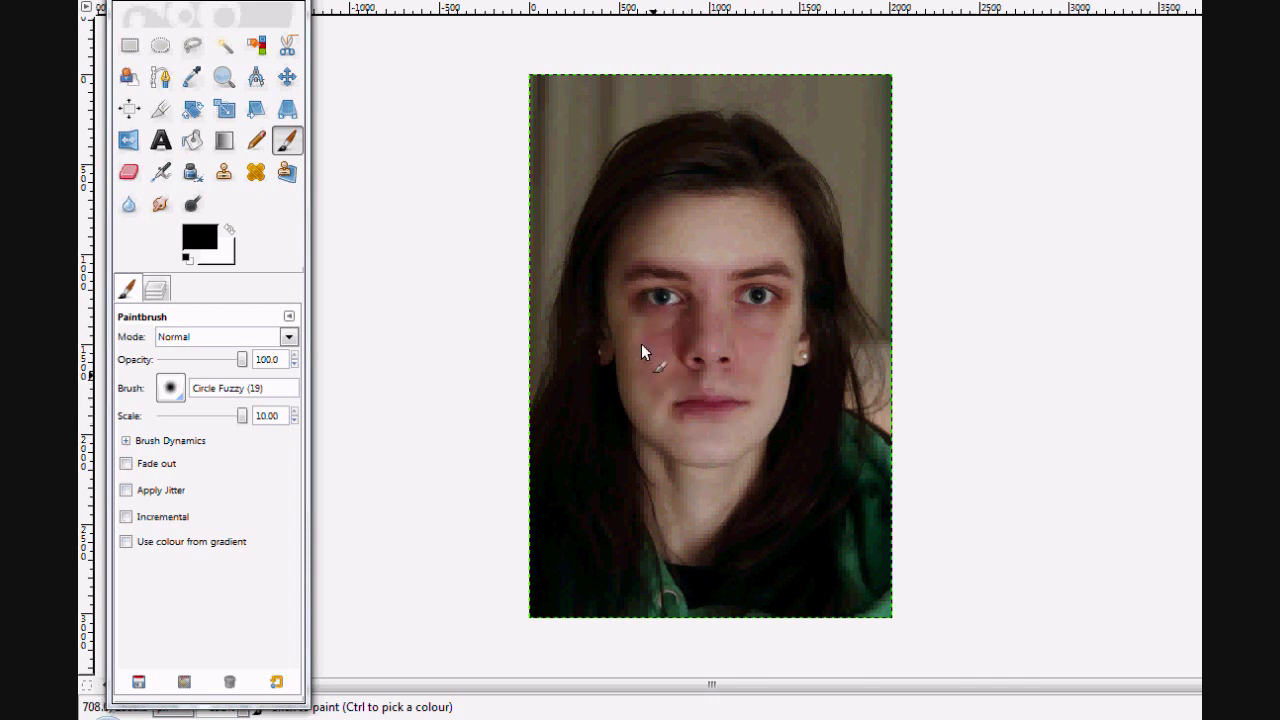
pyautogui.moveTo(769, 252)
pyautogui.mouseDown()
pyautogui.moveTo(670, 262)
pyautogui.moveTo(648, 251)
pyautogui.moveTo(707, 226)
pyautogui.moveTo(751, 239)
pyautogui.mouseUp()
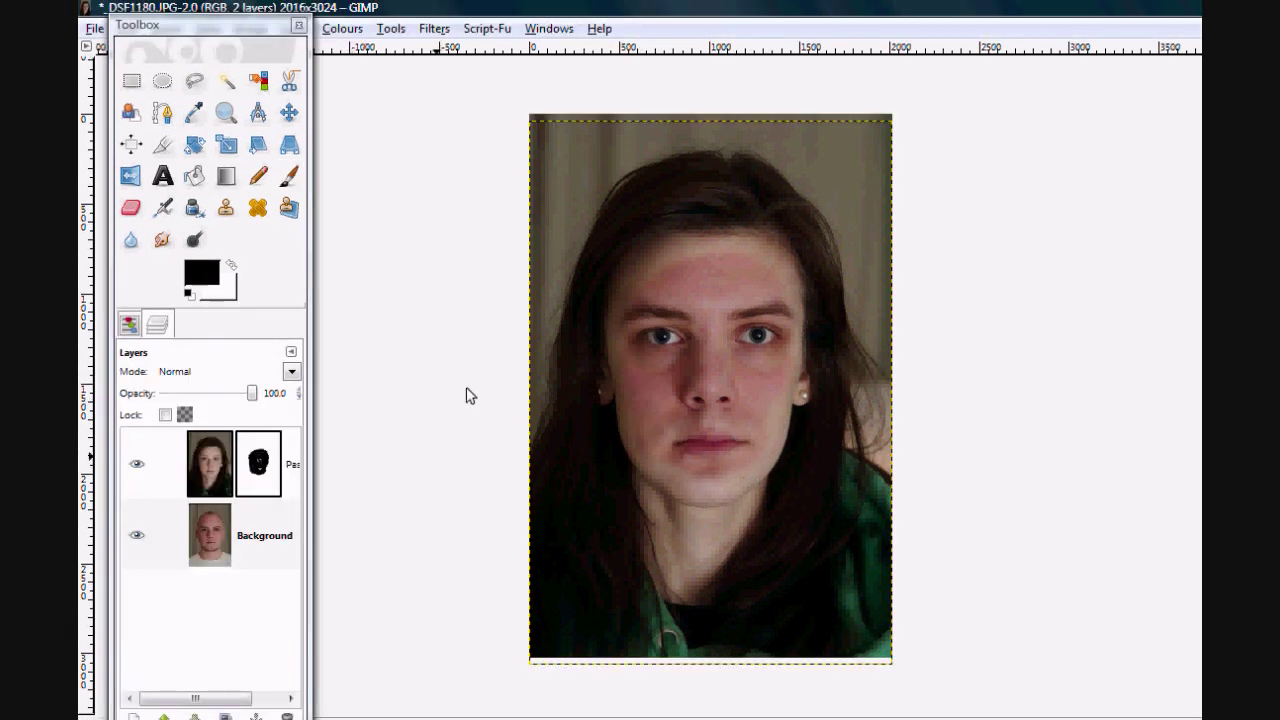
pyautogui.click(200, 560)
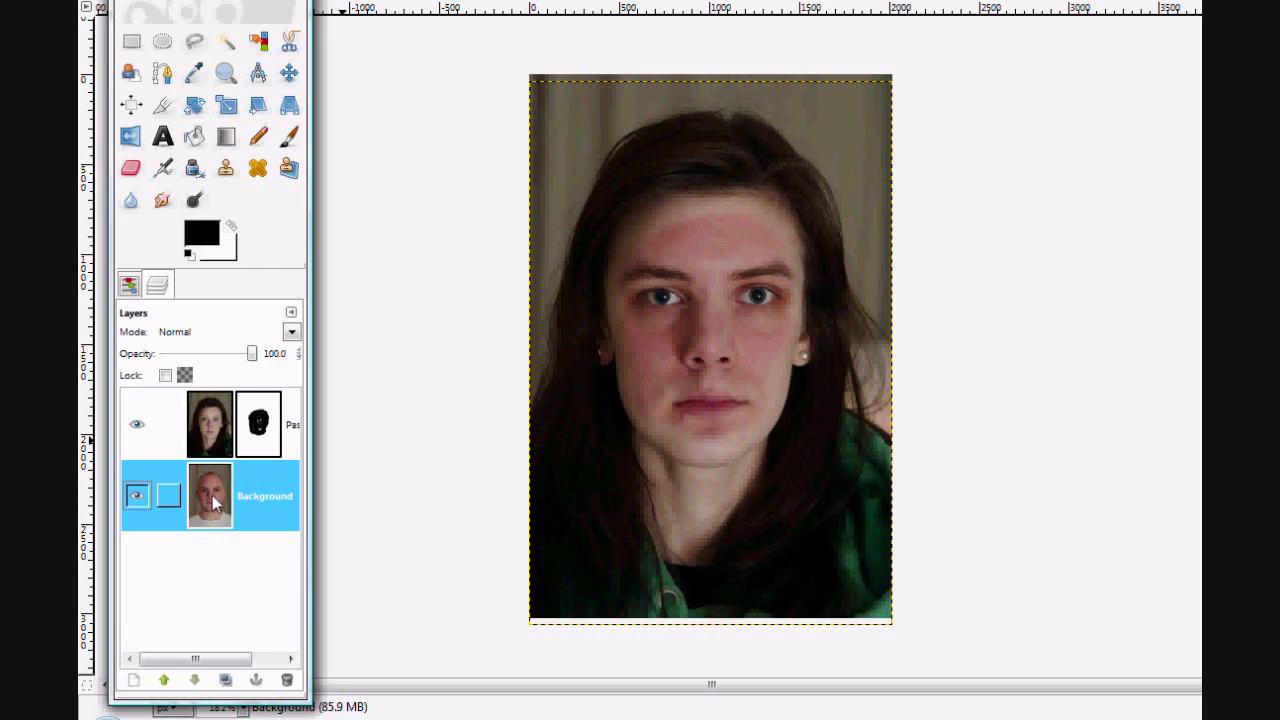
pyautogui.click(343, 28)
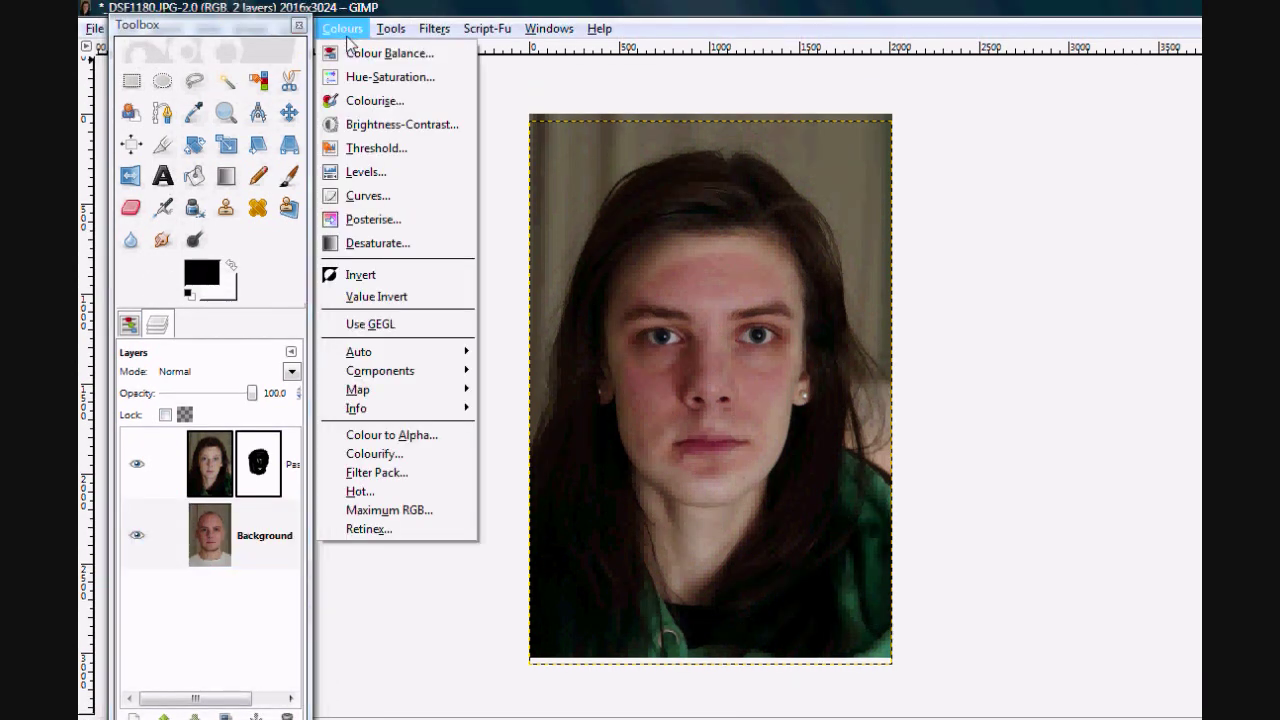
pyautogui.click(350, 53)
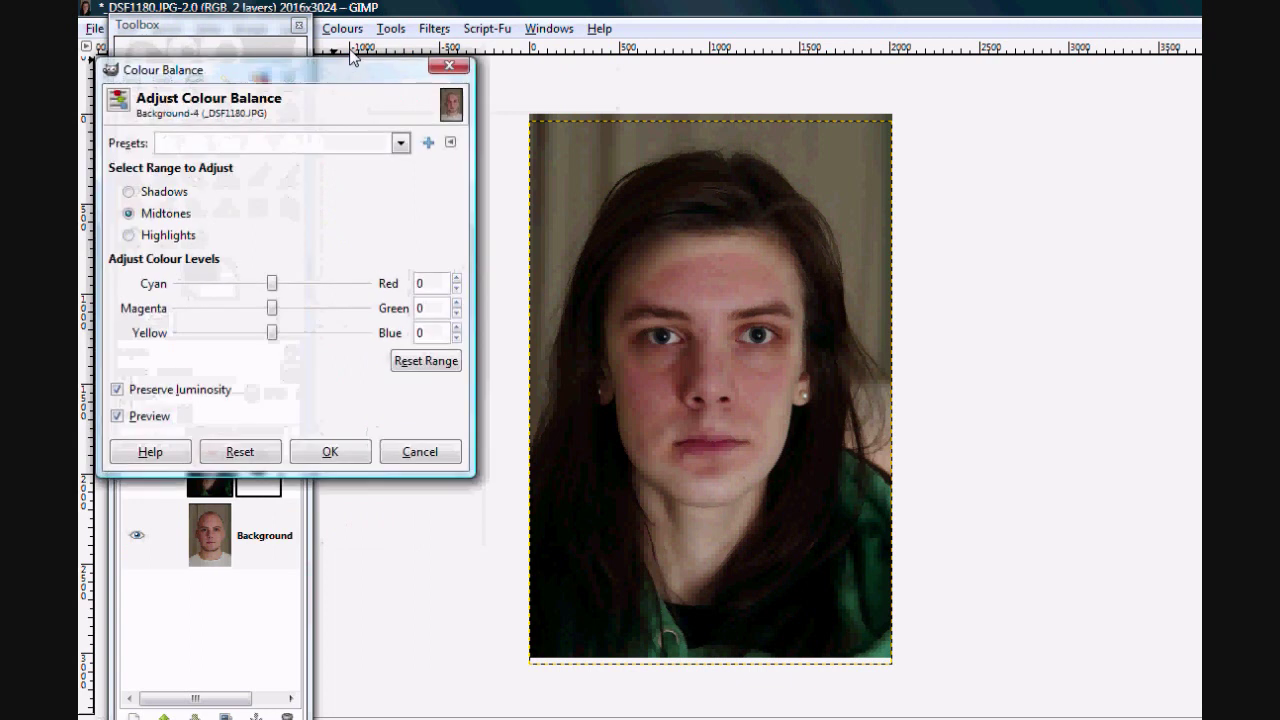
pyautogui.click(129, 192)
pyautogui.click(131, 236)
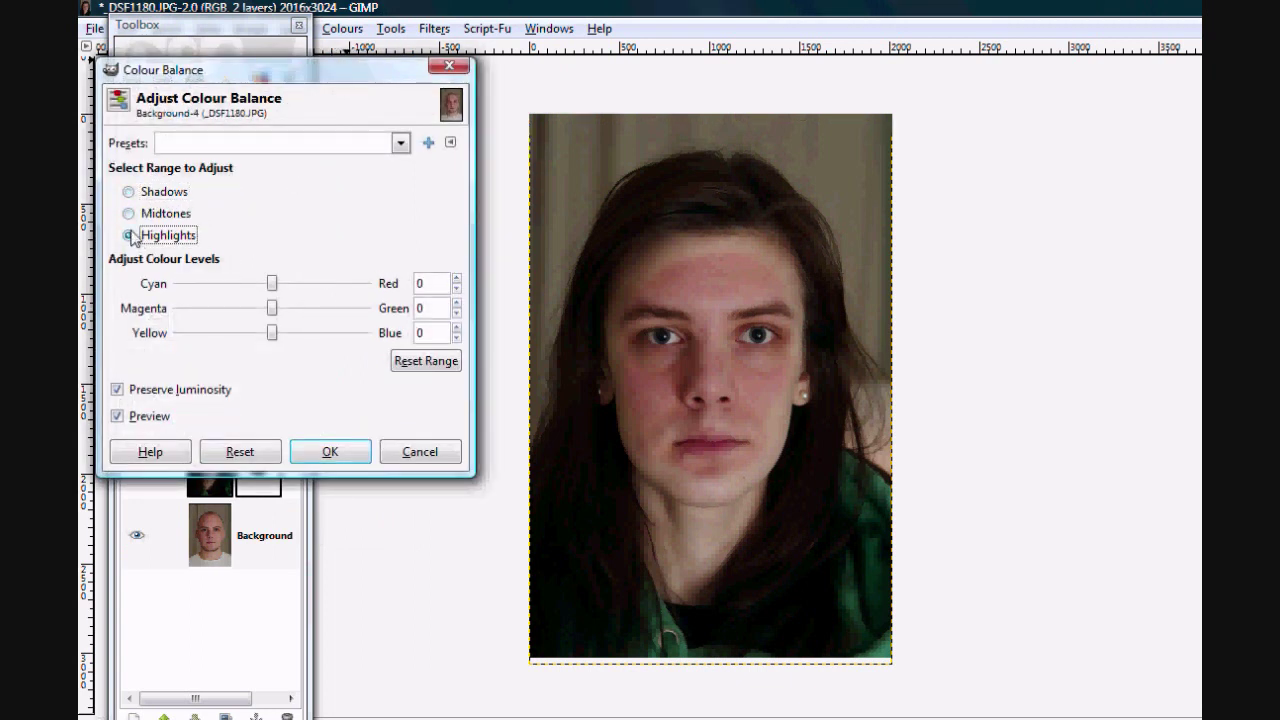
pyautogui.click(128, 214)
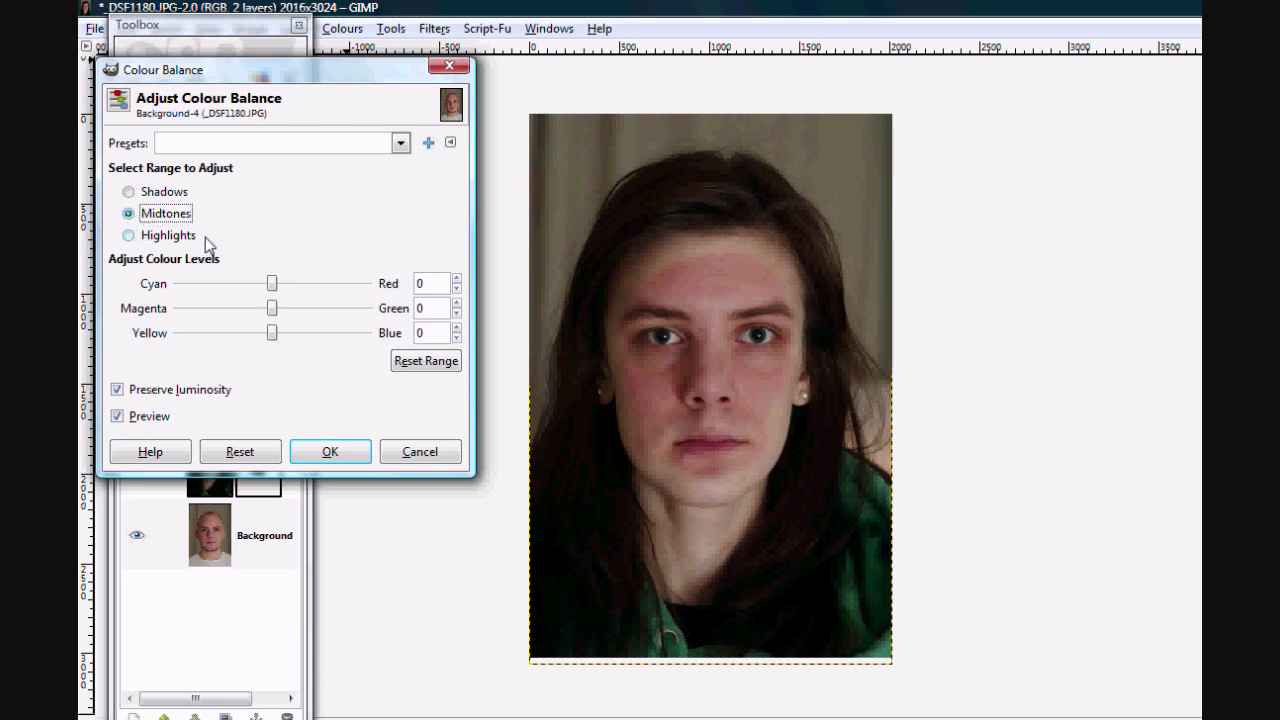
pyautogui.click(420, 453)
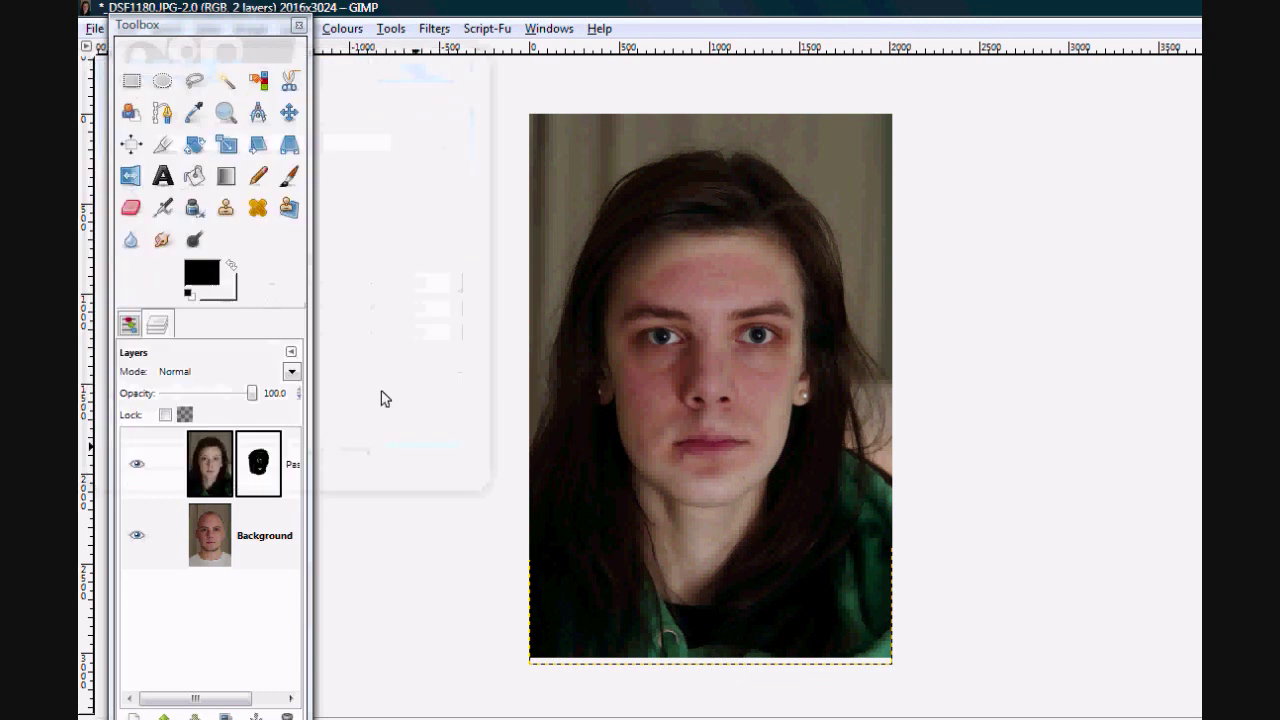
# Step: Start a Colour Balance adjustment on the Background layer's midtones with Cyan–Red at -7 and Magenta–Green at 5
pyautogui.click(226, 114)
pyautogui.moveTo(562, 233); pyautogui.dragTo(877, 514)
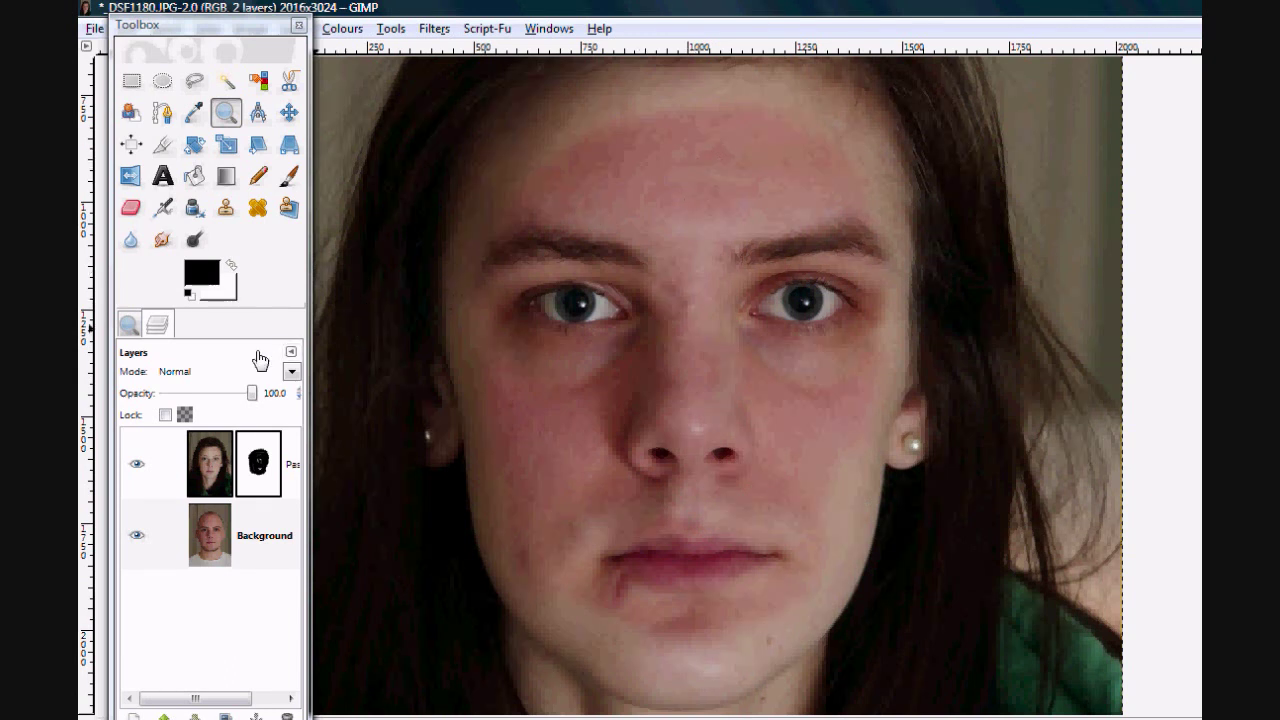
pyautogui.click(345, 36)
pyautogui.click(348, 54)
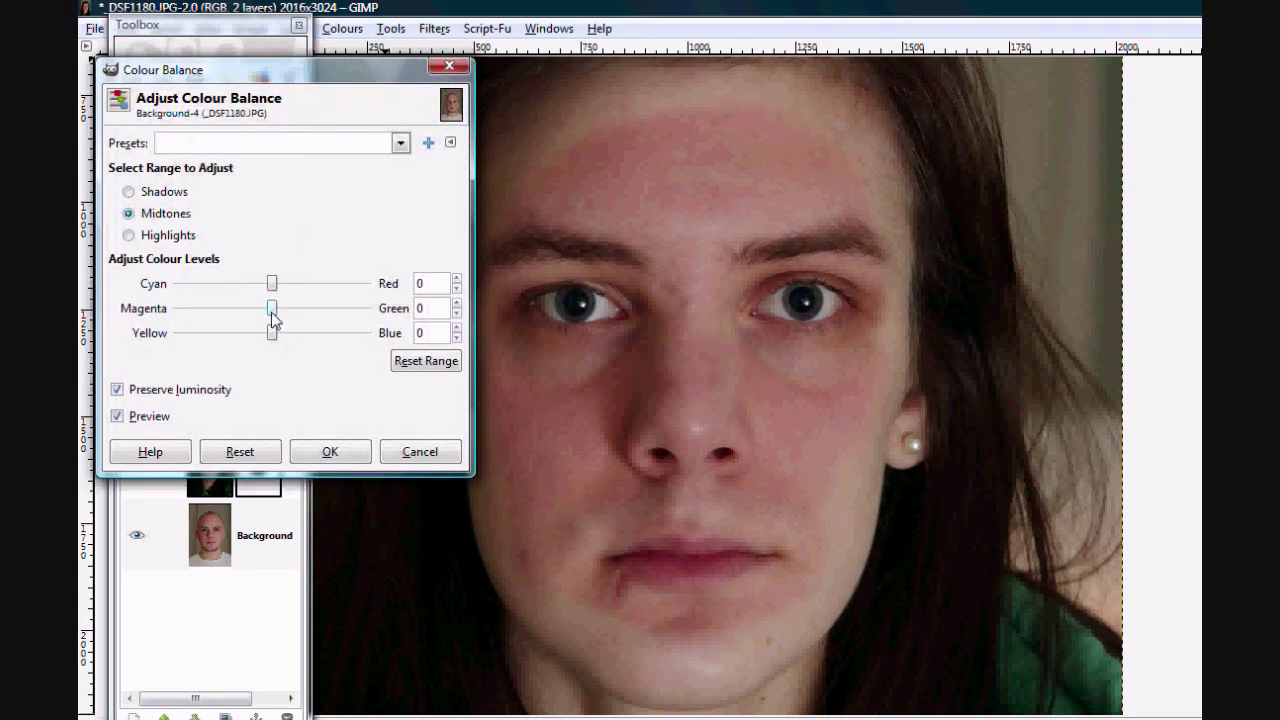
pyautogui.moveTo(272, 284); pyautogui.dragTo(268, 288)
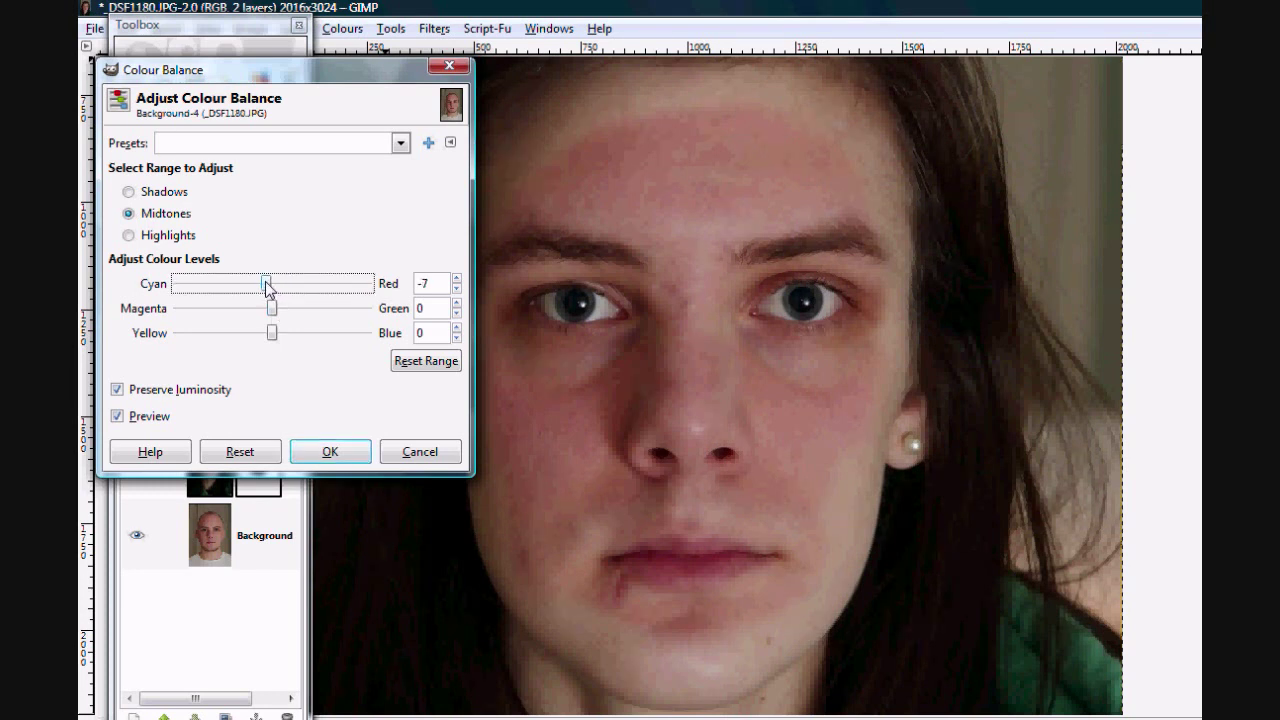
pyautogui.click(456, 304)
pyautogui.click(456, 304)
pyautogui.click(456, 304)
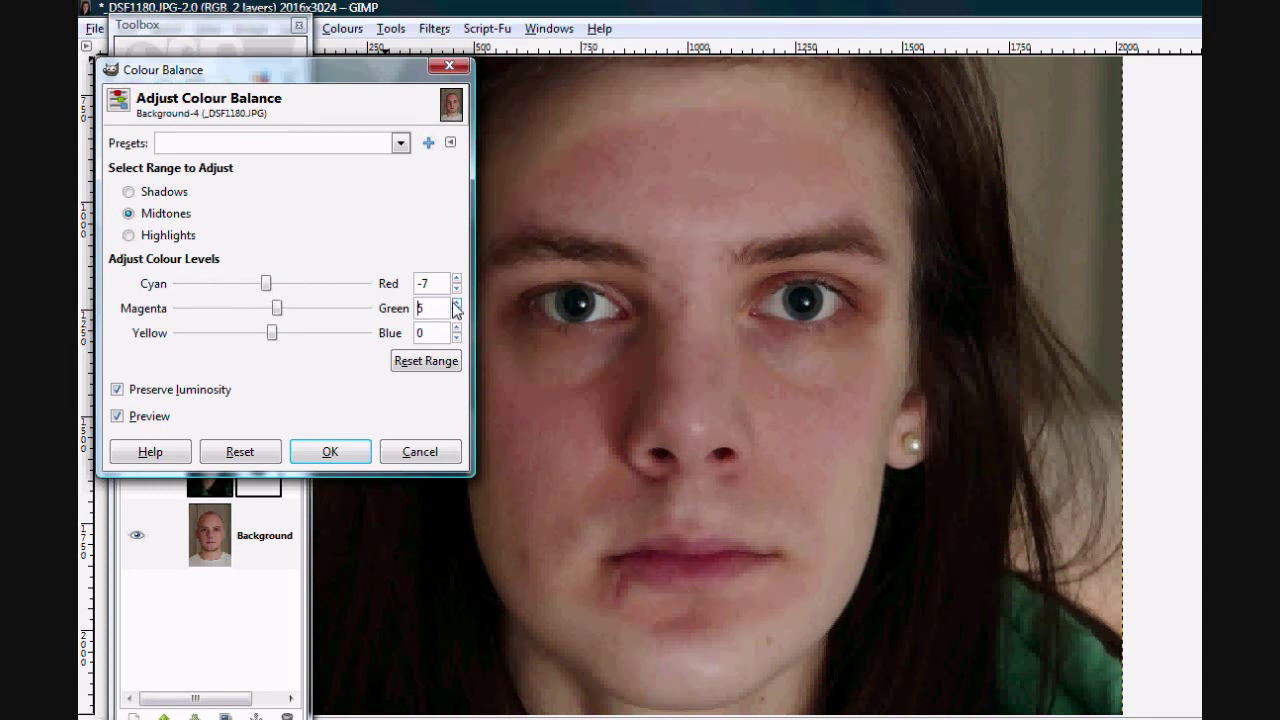
# Step: Try a Yellow–Blue level of 6 for the midtones
pyautogui.click(456, 328)
pyautogui.click(456, 328)
pyautogui.click(456, 328)
pyautogui.click(456, 328)
pyautogui.click(456, 328)
pyautogui.click(456, 328)
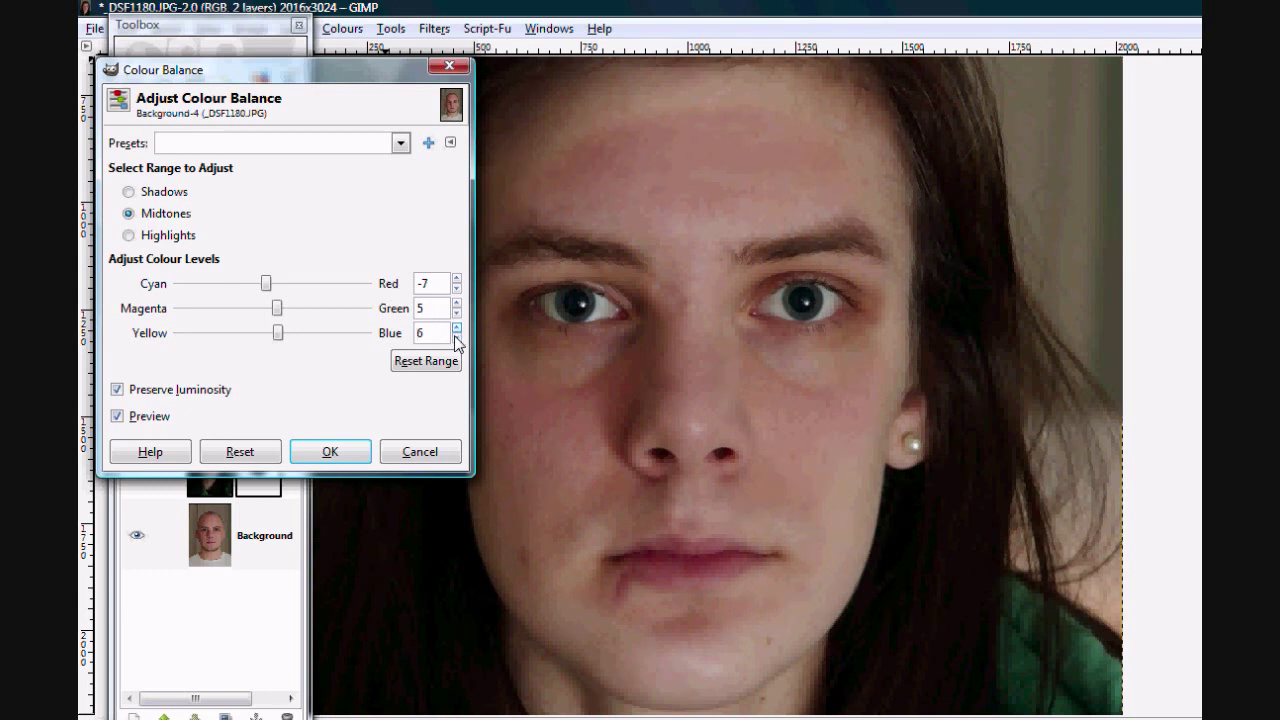
# Step: Set the midtones' Yellow–Blue level to -4
pyautogui.click(456, 339)
pyautogui.click(456, 339)
pyautogui.click(456, 339)
pyautogui.click(456, 339)
pyautogui.click(456, 339)
pyautogui.click(456, 339)
pyautogui.click(456, 339)
pyautogui.click(456, 339)
pyautogui.click(456, 339)
pyautogui.click(456, 339)
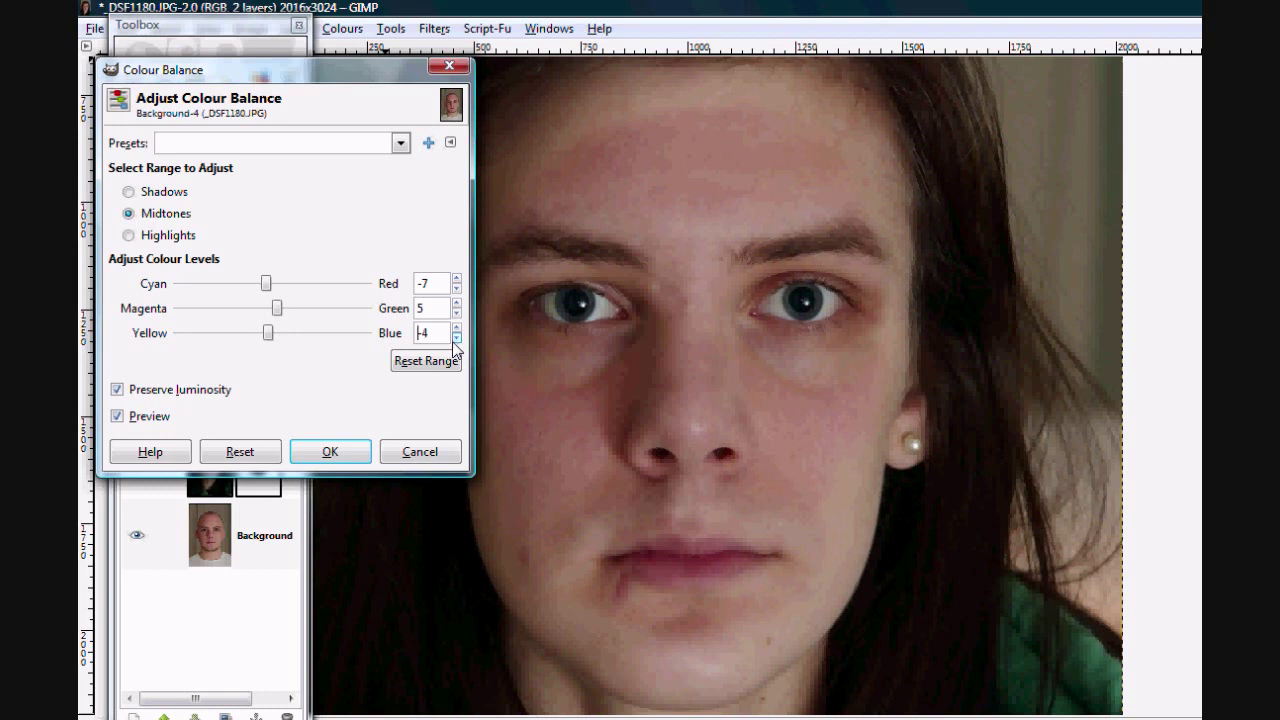
# Step: Refine the midtones to Cyan–Red -14, Magenta–Green 17 and Yellow–Blue -2
pyautogui.click(456, 303)
pyautogui.click(456, 303)
pyautogui.click(456, 303)
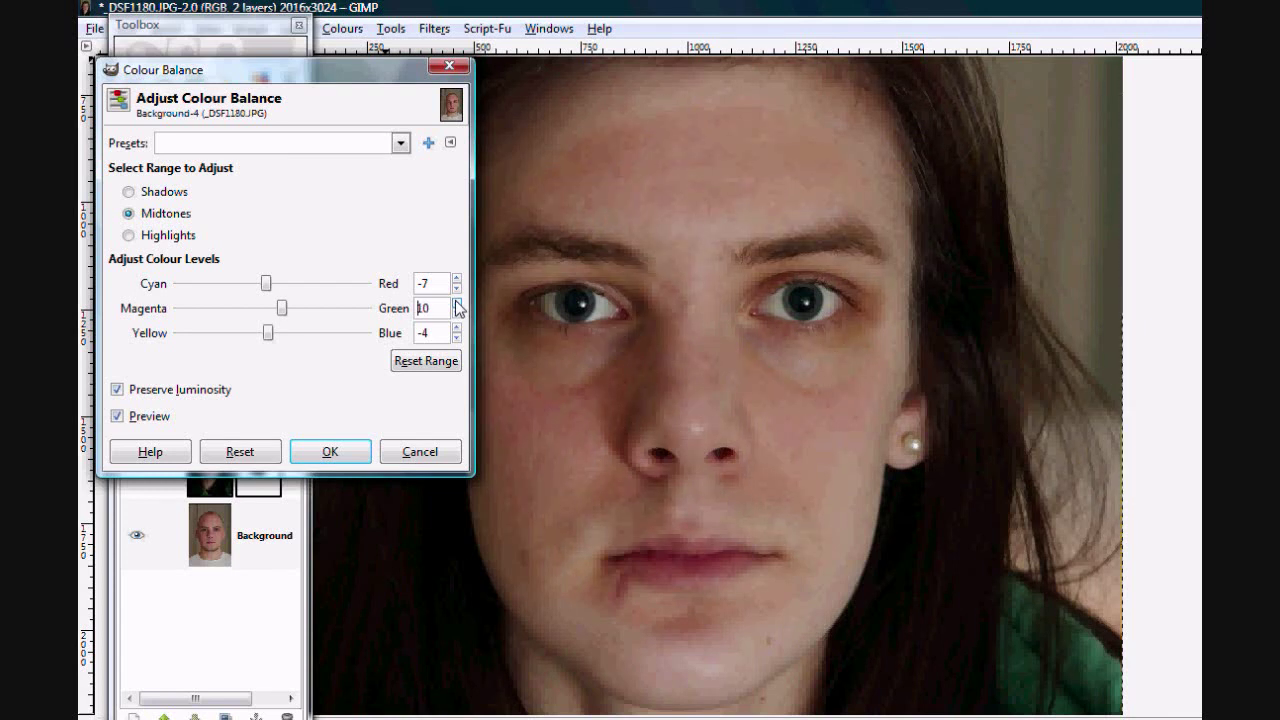
pyautogui.click(456, 279)
pyautogui.click(456, 279)
pyautogui.click(456, 279)
pyautogui.click(456, 279)
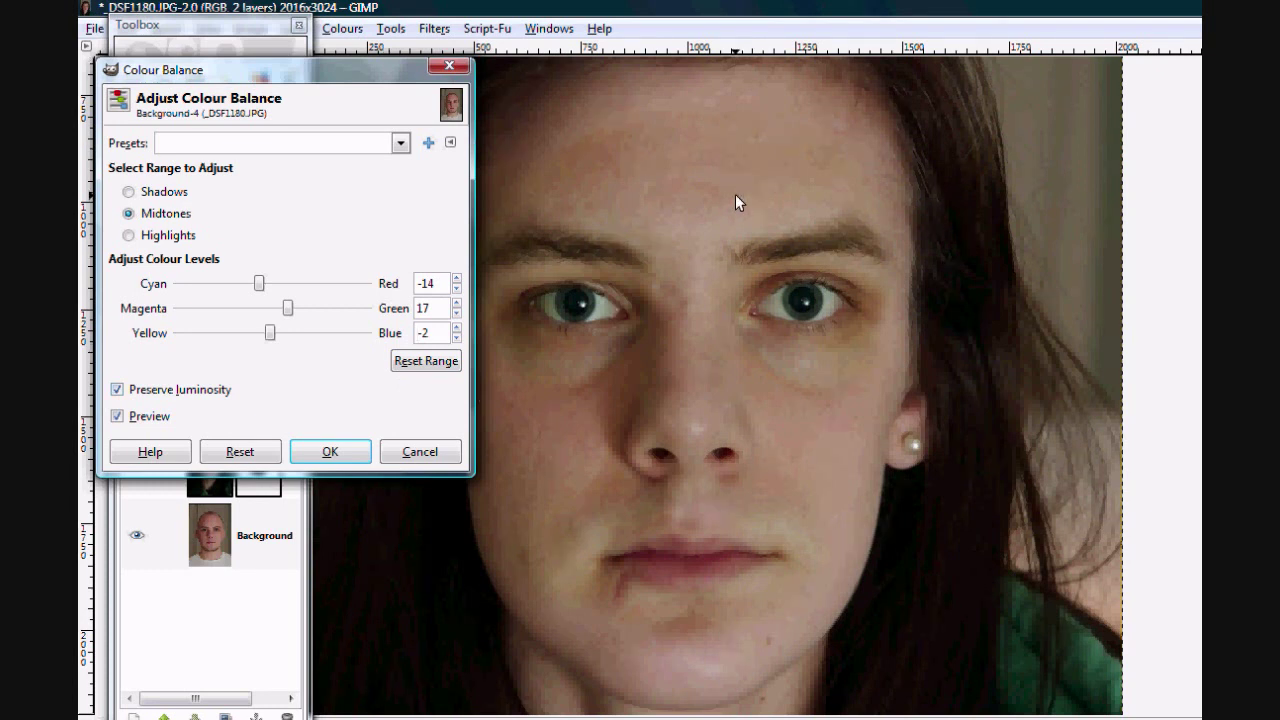
# Step: Reduce the midtones' green level slightly and apply the colour balance to the Background layer
pyautogui.click(456, 313)
pyautogui.click(456, 313)
pyautogui.write('-')
pyautogui.click(330, 452)
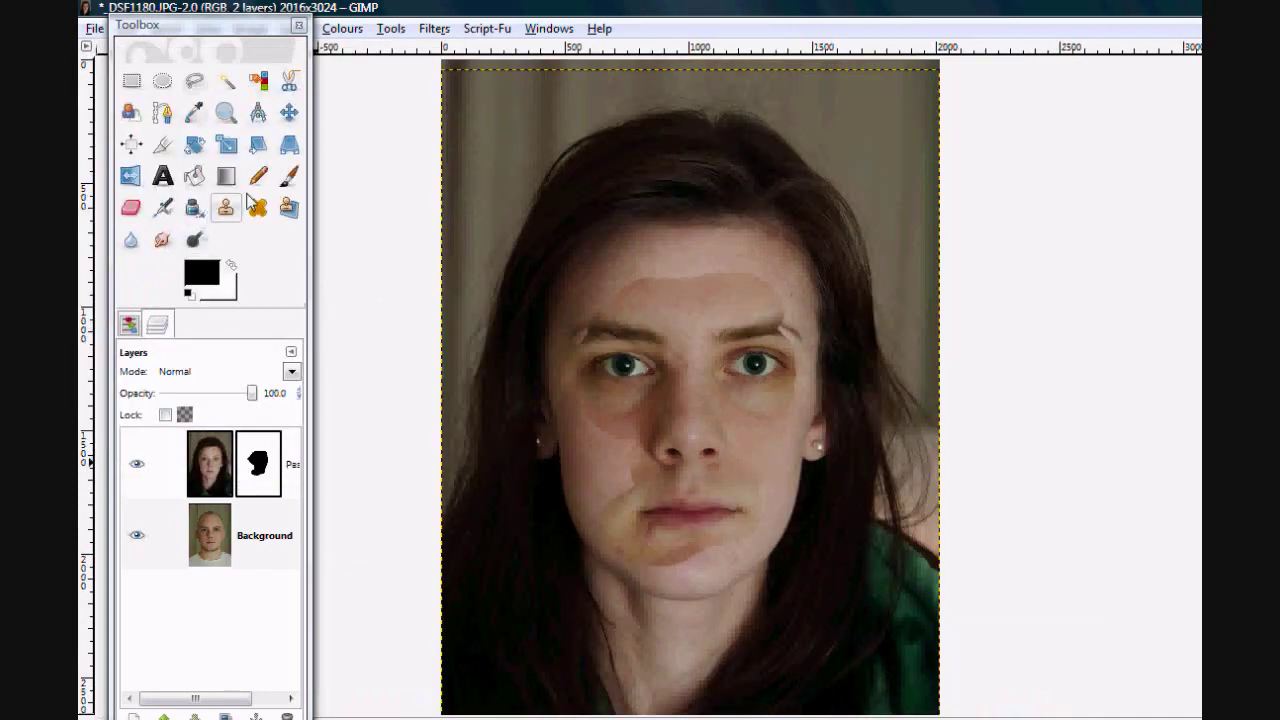
# Step: Set up the Paintbrush with the Circle Fuzzy (19) brush and undo the test stroke beside the forehead
pyautogui.click(290, 180)
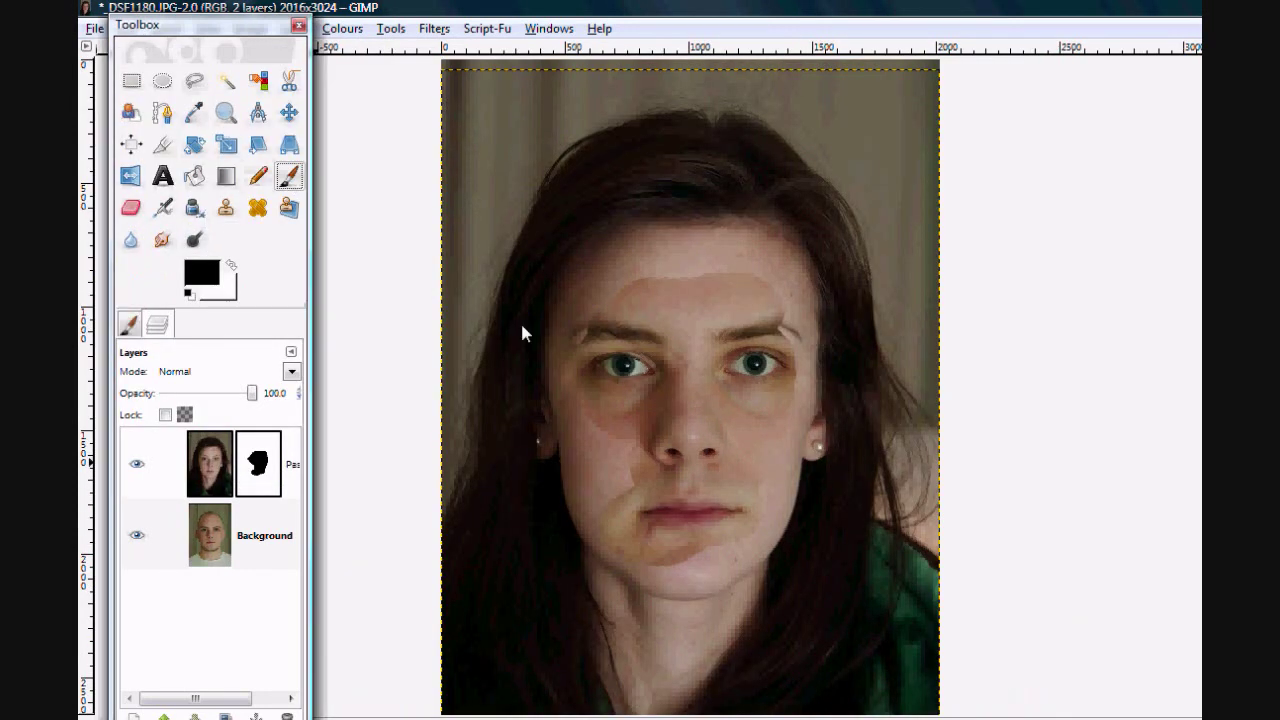
pyautogui.click(130, 330)
pyautogui.click(174, 436)
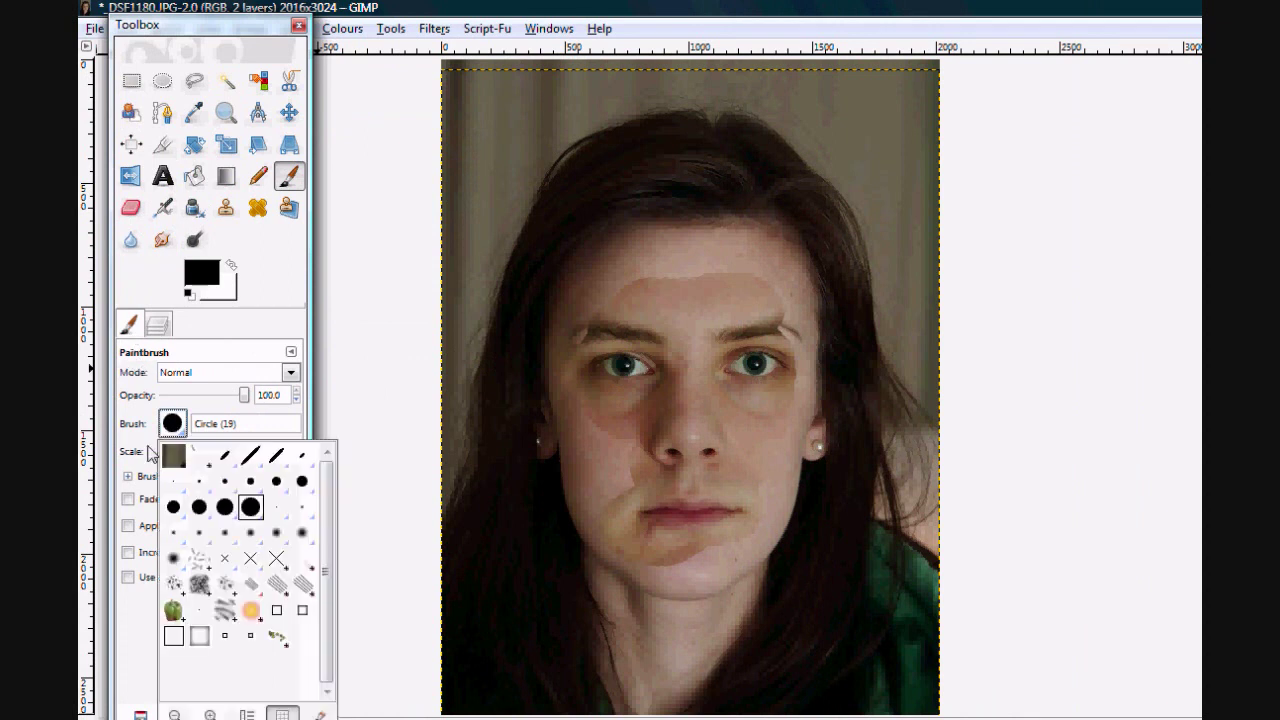
pyautogui.click(176, 540)
pyautogui.moveTo(551, 300)
pyautogui.mouseDown()
pyautogui.moveTo(595, 336)
pyautogui.moveTo(600, 303)
pyautogui.mouseUp()
pyautogui.hotkey('ctrl', 'z')
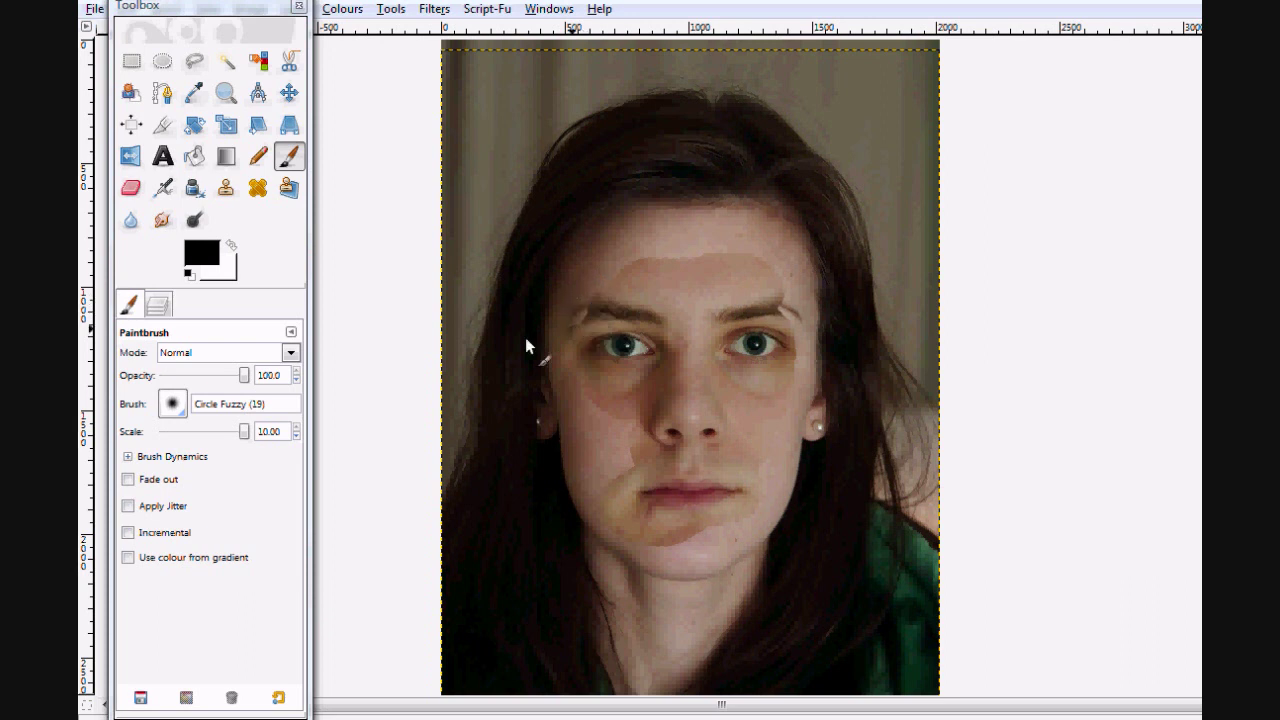
# Step: Paint the upper layer's mask black with the soft brush to blend the man's face into the forehead, cheeks and chin, undoing stray strokes
pyautogui.click(158, 305)
pyautogui.click(209, 443)
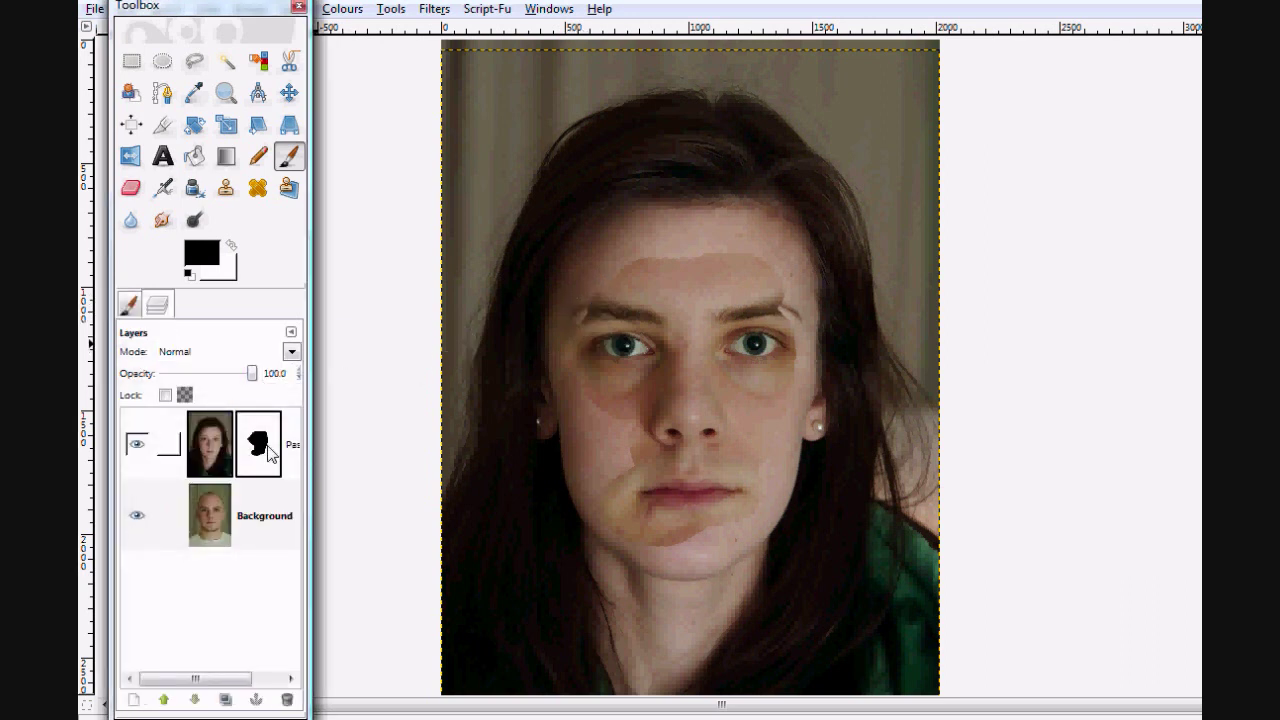
pyautogui.moveTo(578, 358)
pyautogui.mouseDown()
pyautogui.moveTo(618, 285)
pyautogui.moveTo(585, 313)
pyautogui.moveTo(593, 284)
pyautogui.moveTo(659, 248)
pyautogui.mouseUp()
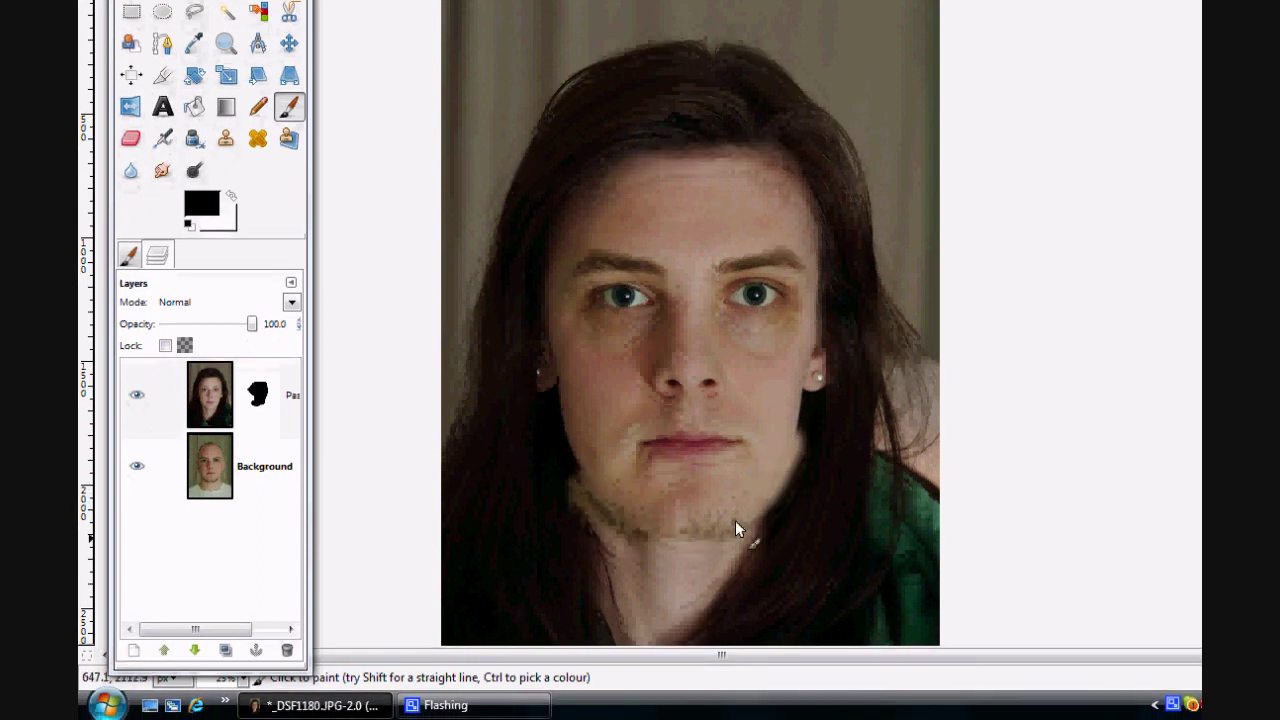
pyautogui.moveTo(765, 524)
pyautogui.mouseDown()
pyautogui.moveTo(834, 451)
pyautogui.moveTo(803, 512)
pyautogui.moveTo(832, 484)
pyautogui.moveTo(808, 454)
pyautogui.moveTo(831, 341)
pyautogui.moveTo(793, 464)
pyautogui.moveTo(832, 362)
pyautogui.moveTo(832, 225)
pyautogui.moveTo(835, 362)
pyautogui.mouseUp()
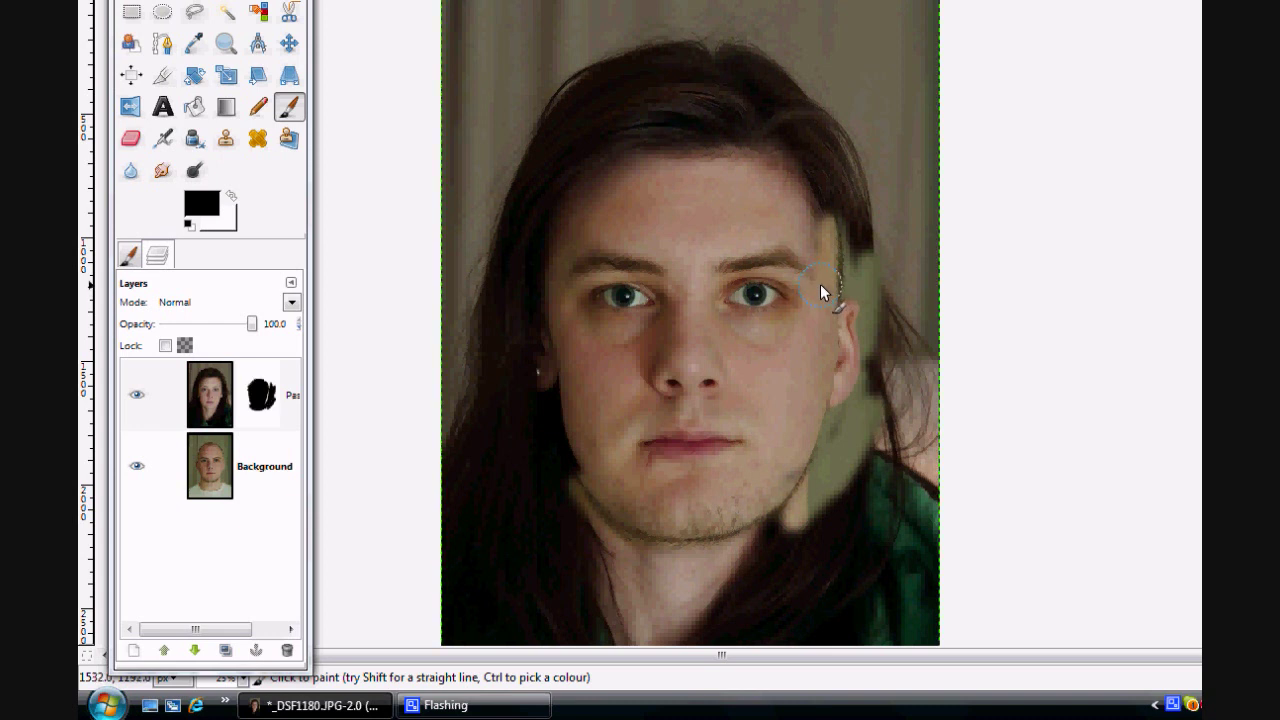
pyautogui.hotkey('ctrl', 'z')
pyautogui.moveTo(779, 280)
pyautogui.mouseDown()
pyautogui.moveTo(753, 217)
pyautogui.moveTo(688, 195)
pyautogui.moveTo(659, 201)
pyautogui.moveTo(593, 306)
pyautogui.mouseUp()
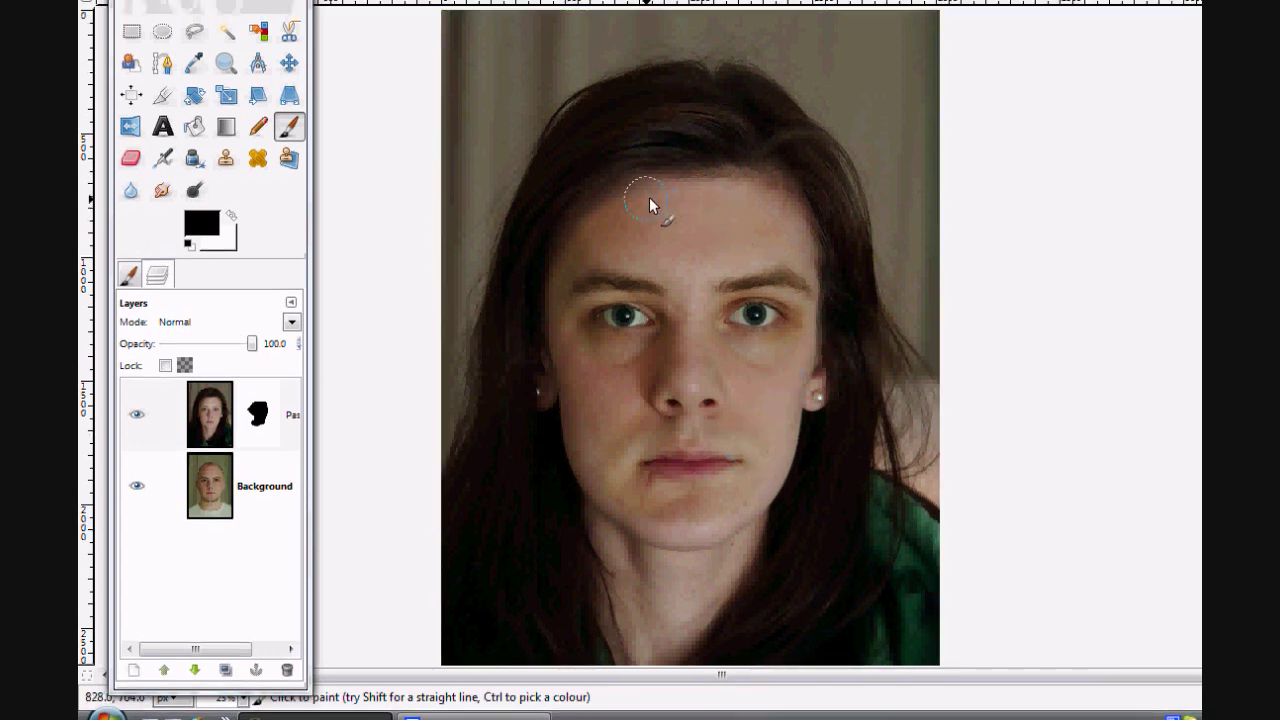
pyautogui.moveTo(654, 349)
pyautogui.mouseDown()
pyautogui.moveTo(624, 302)
pyautogui.moveTo(607, 302)
pyautogui.moveTo(640, 318)
pyautogui.mouseUp()
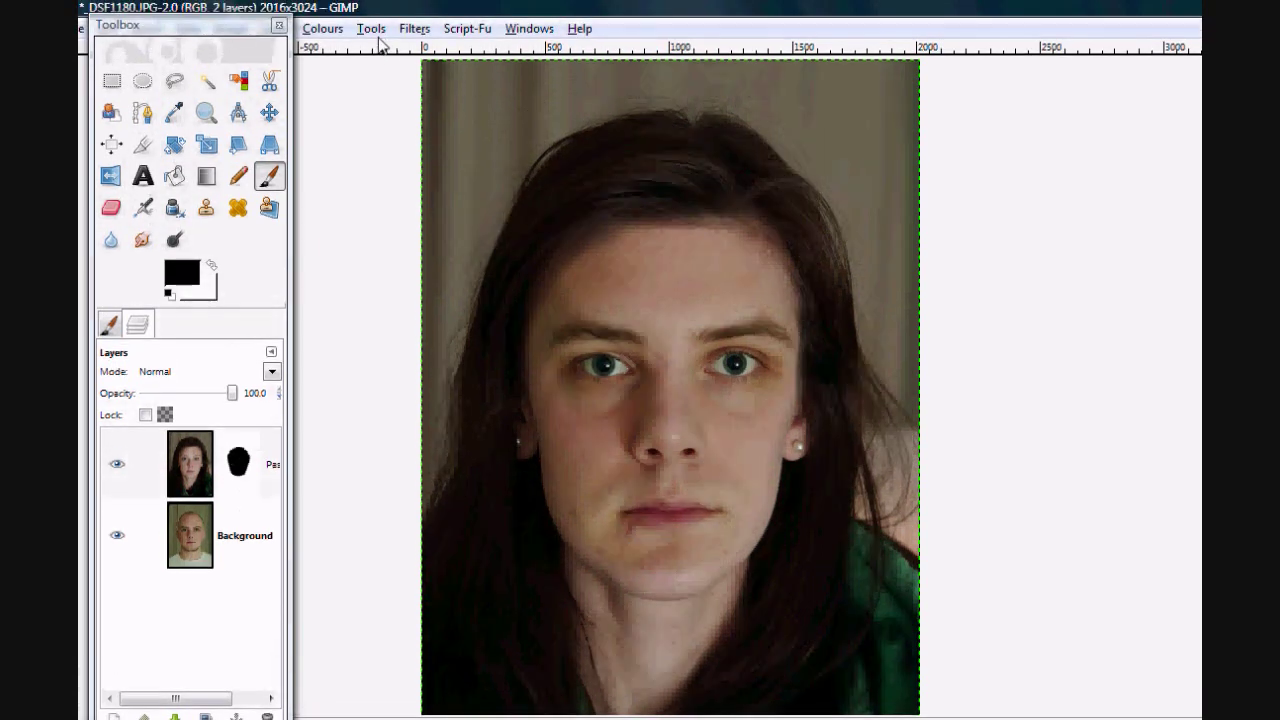
# Step: Select a rectangular area across the face enclosing both eyes, from the eyebrows to the nostrils
pyautogui.click(370, 29)
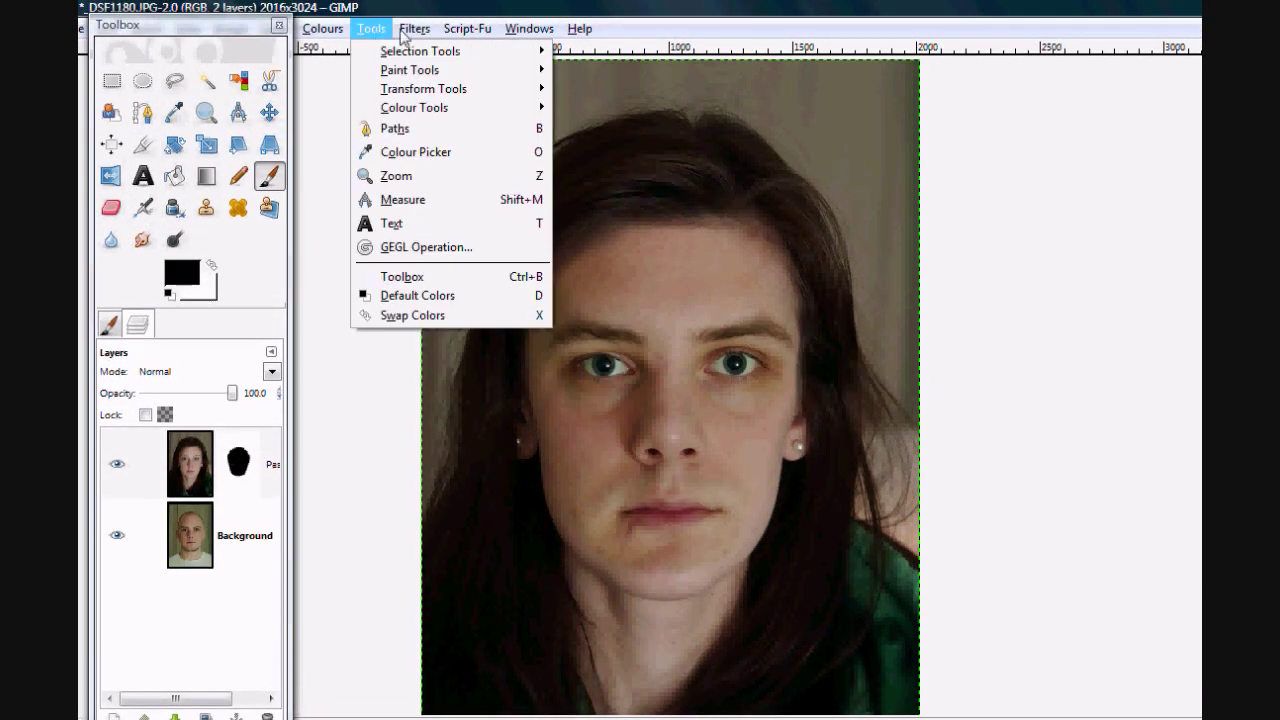
pyautogui.moveTo(416, 29)
pyautogui.moveTo(474, 171)
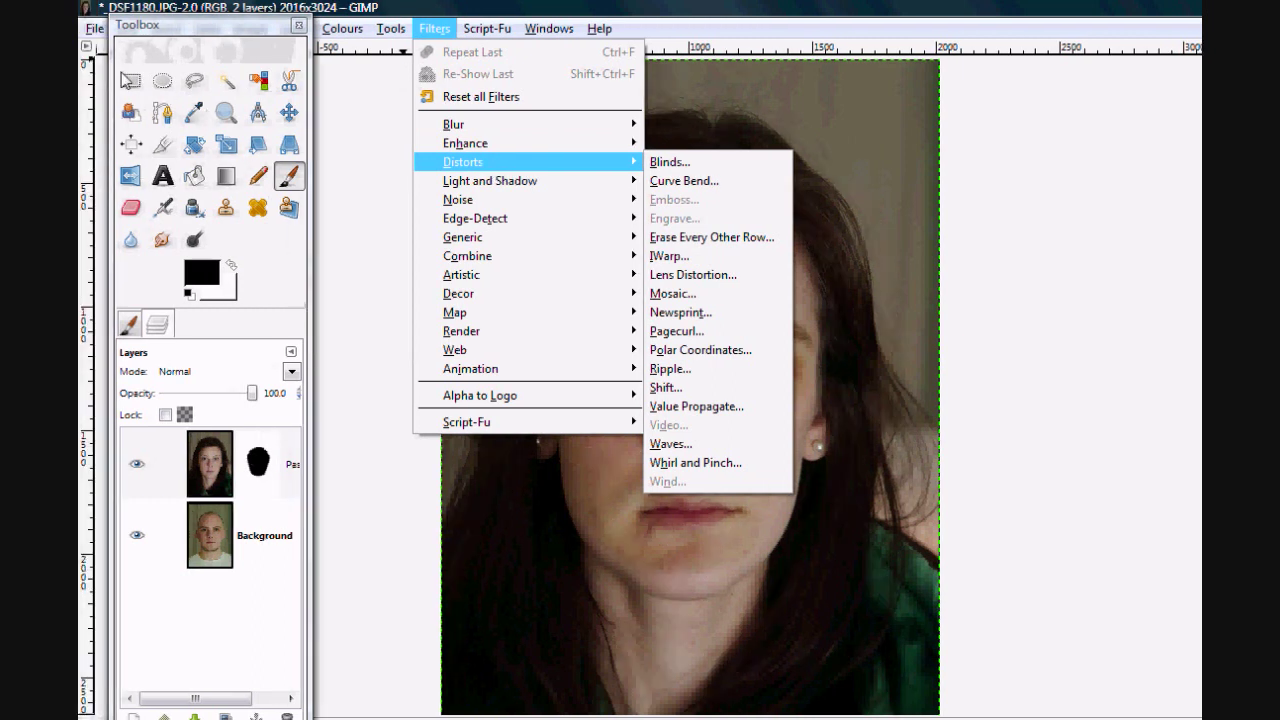
pyautogui.click(131, 80)
pyautogui.moveTo(680, 399); pyautogui.dragTo(831, 446)
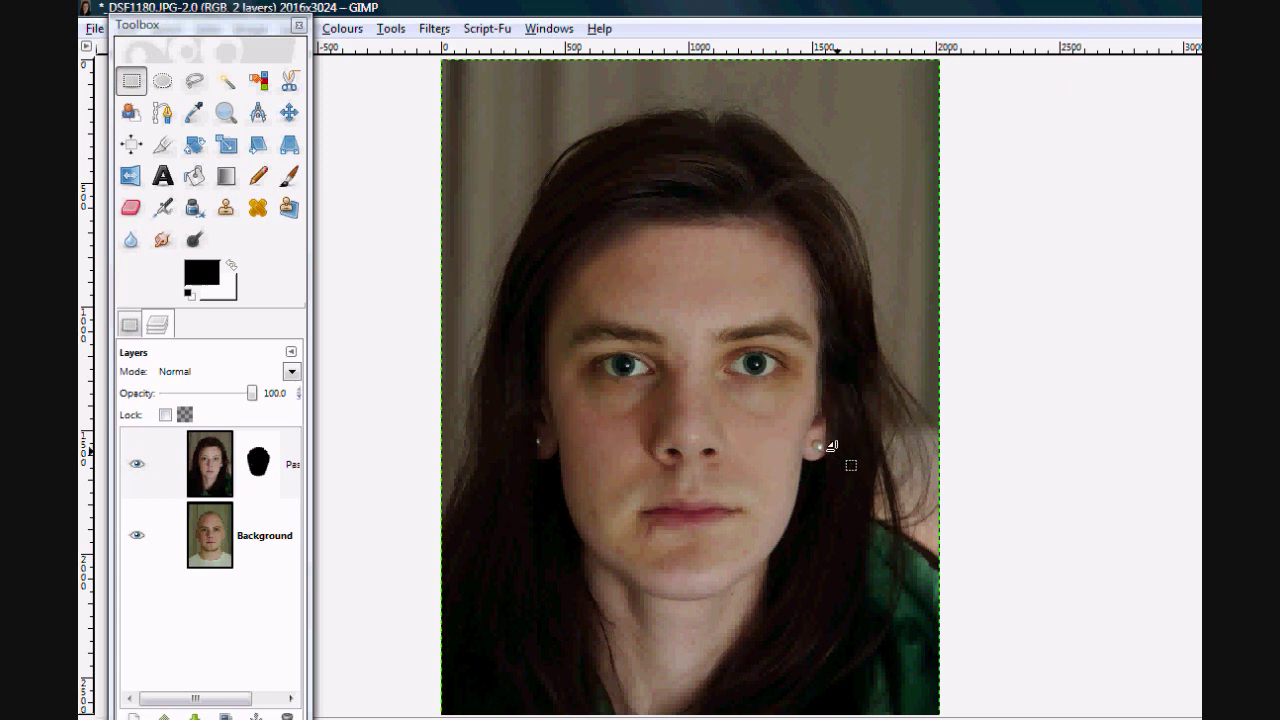
pyautogui.click(434, 28)
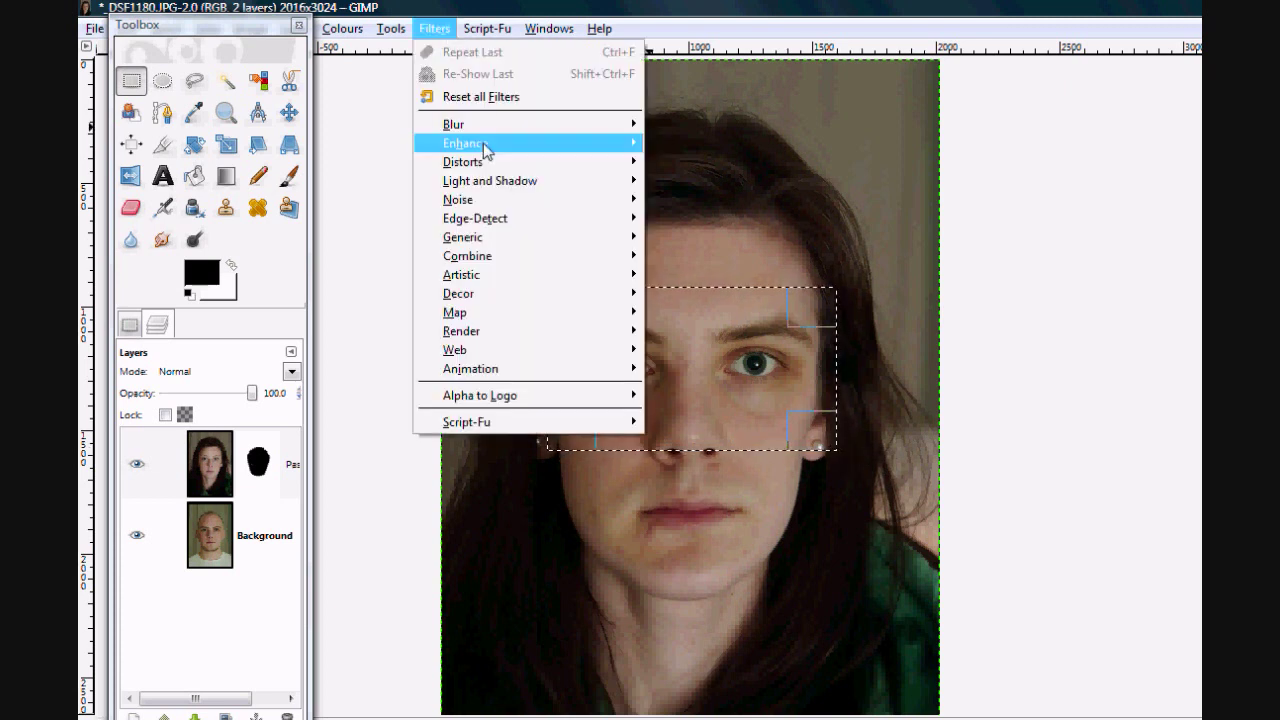
pyautogui.moveTo(486, 162)
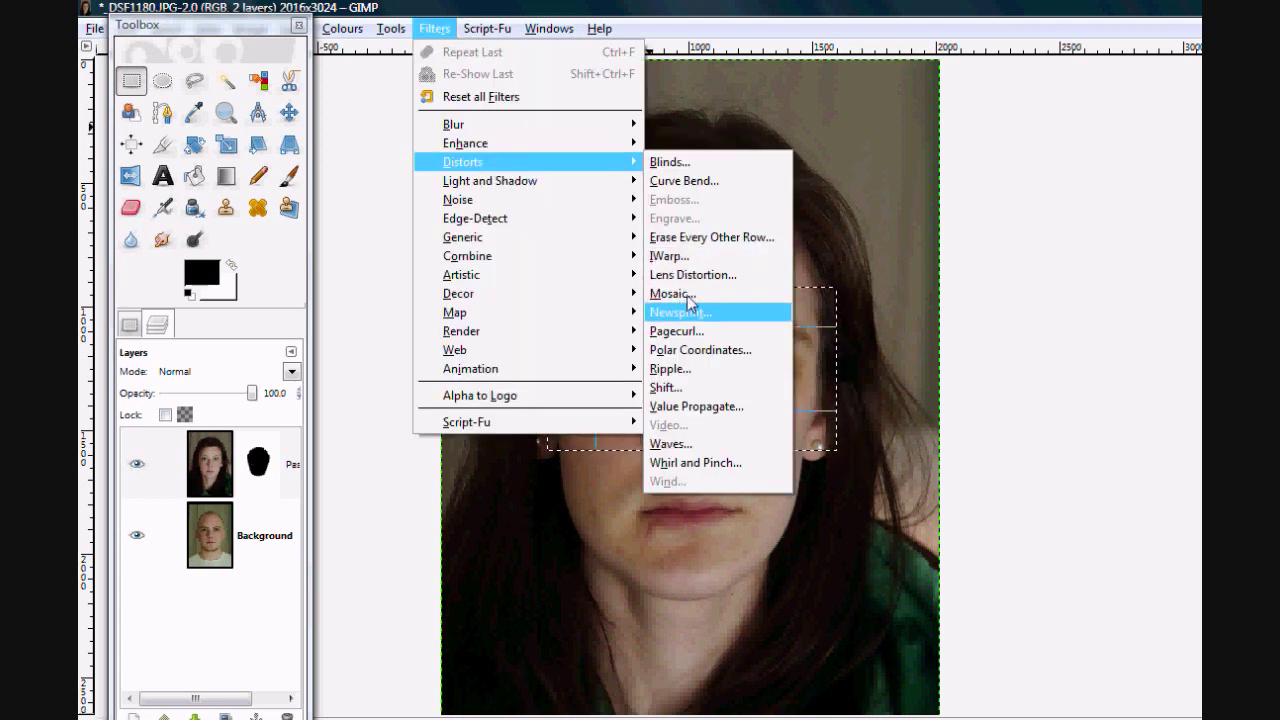
pyautogui.click(697, 256)
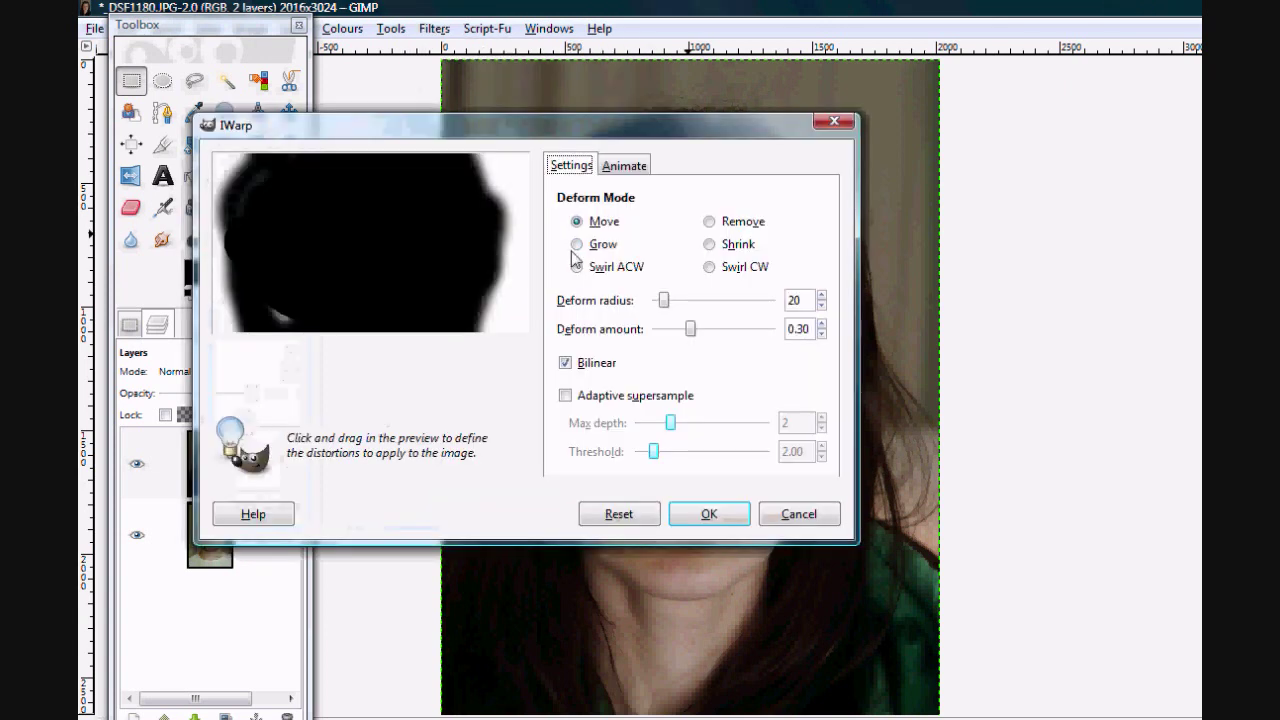
pyautogui.click(798, 514)
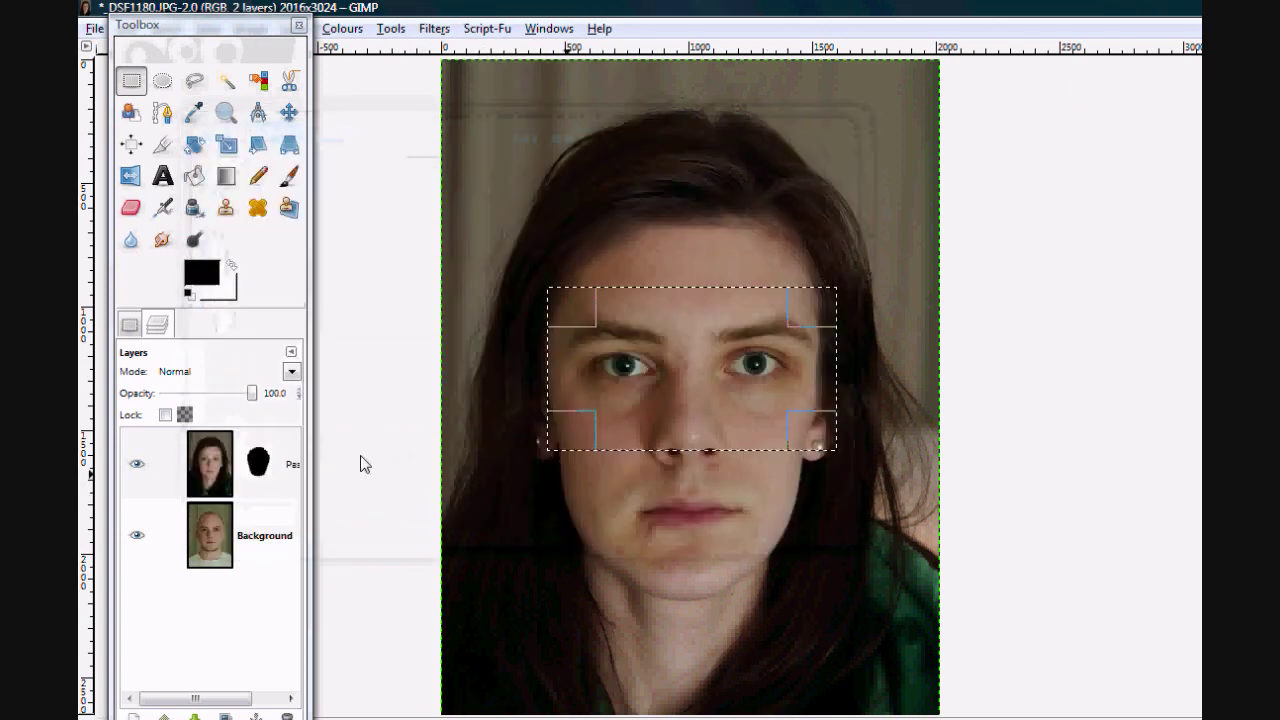
# Step: Apply the layer mask permanently to the woman's portrait layer
pyautogui.rightClick(265, 468)
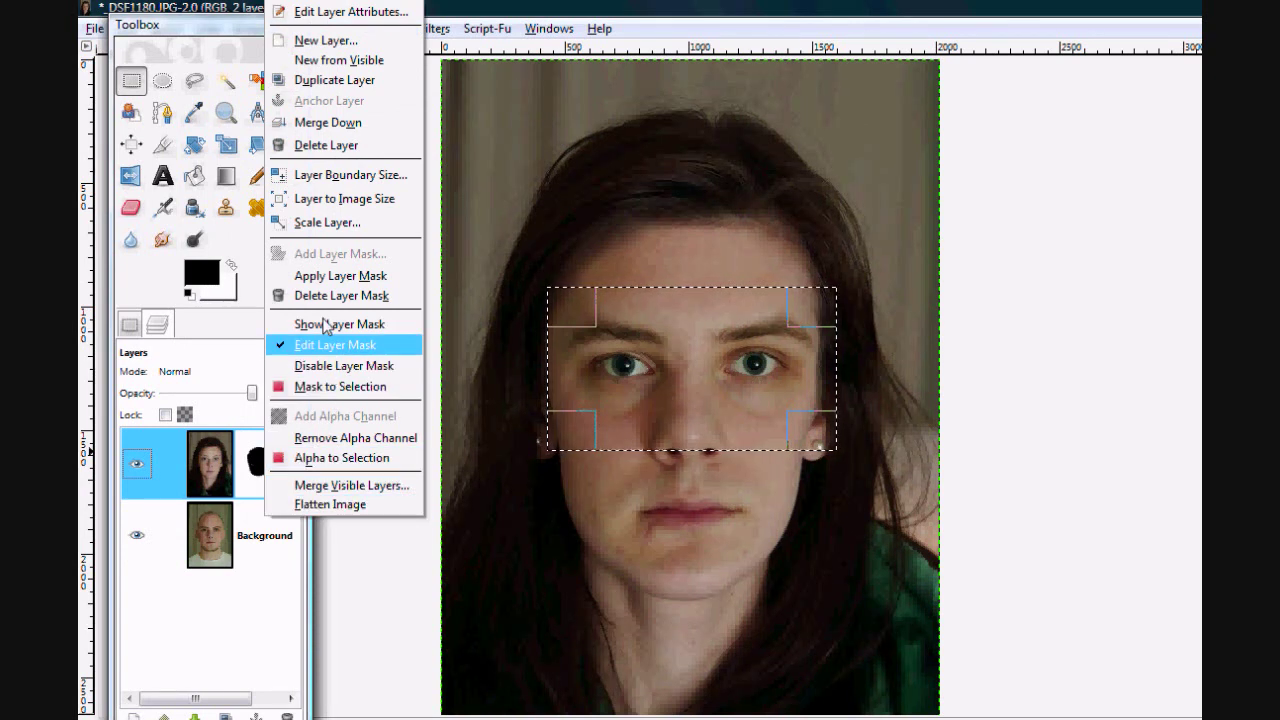
pyautogui.click(325, 277)
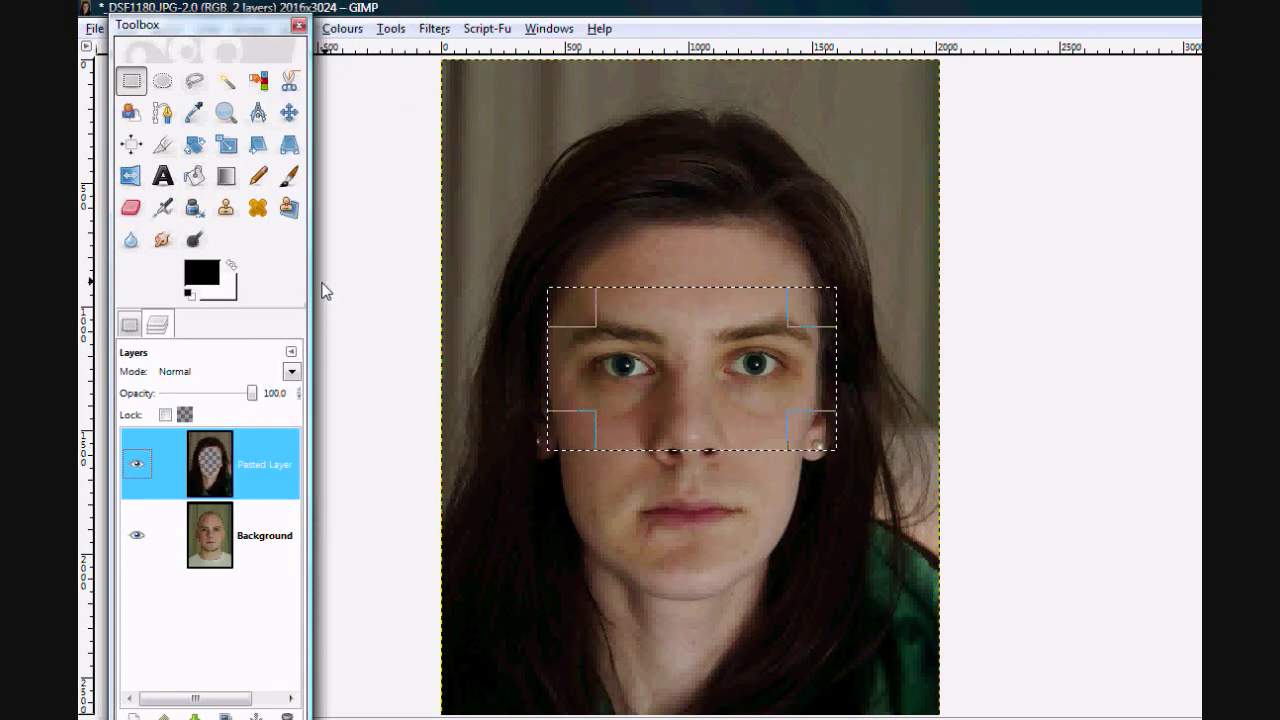
# Step: Enlarge both eyes on the Background layer with the IWarp filter in Grow mode
pyautogui.click(432, 28)
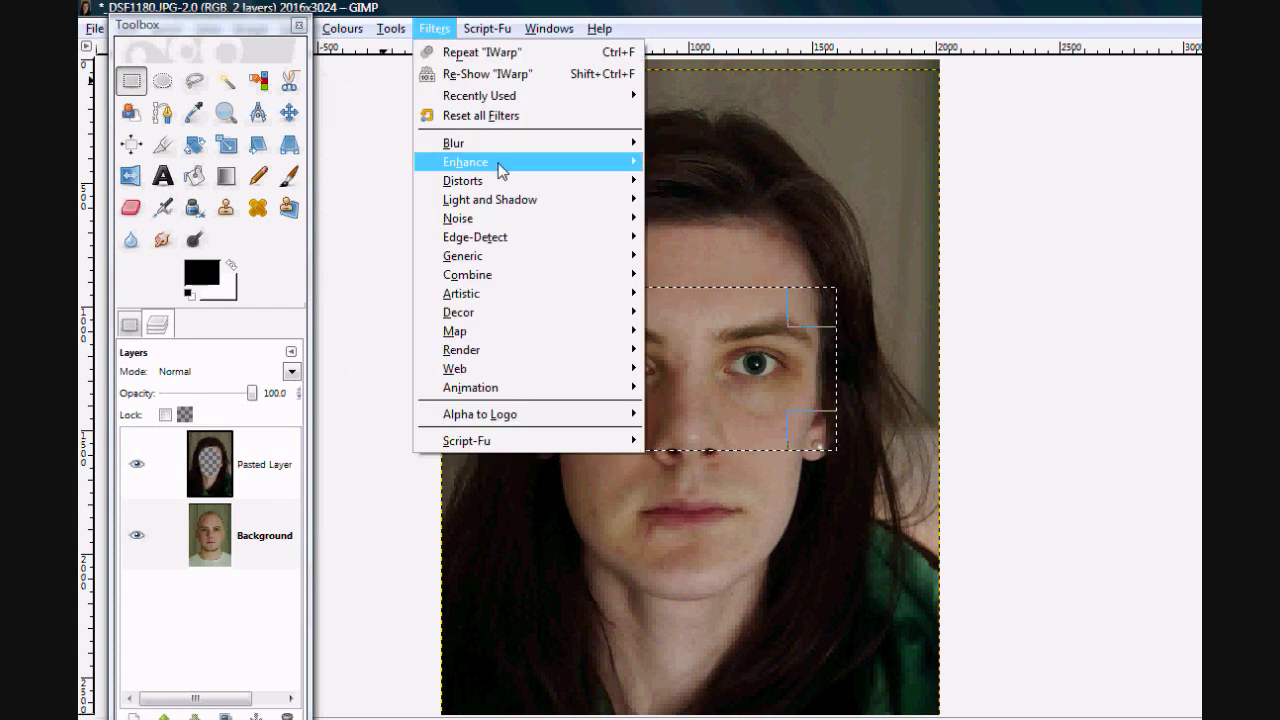
pyautogui.moveTo(512, 186)
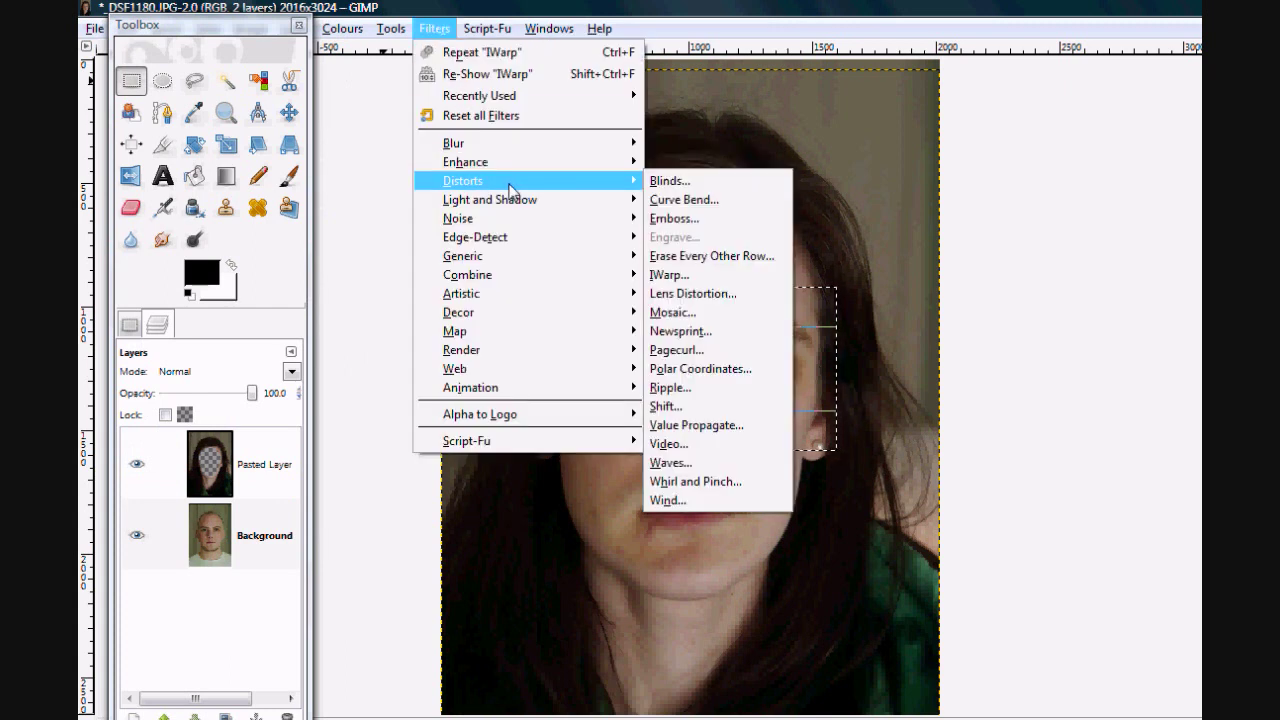
pyautogui.click(684, 277)
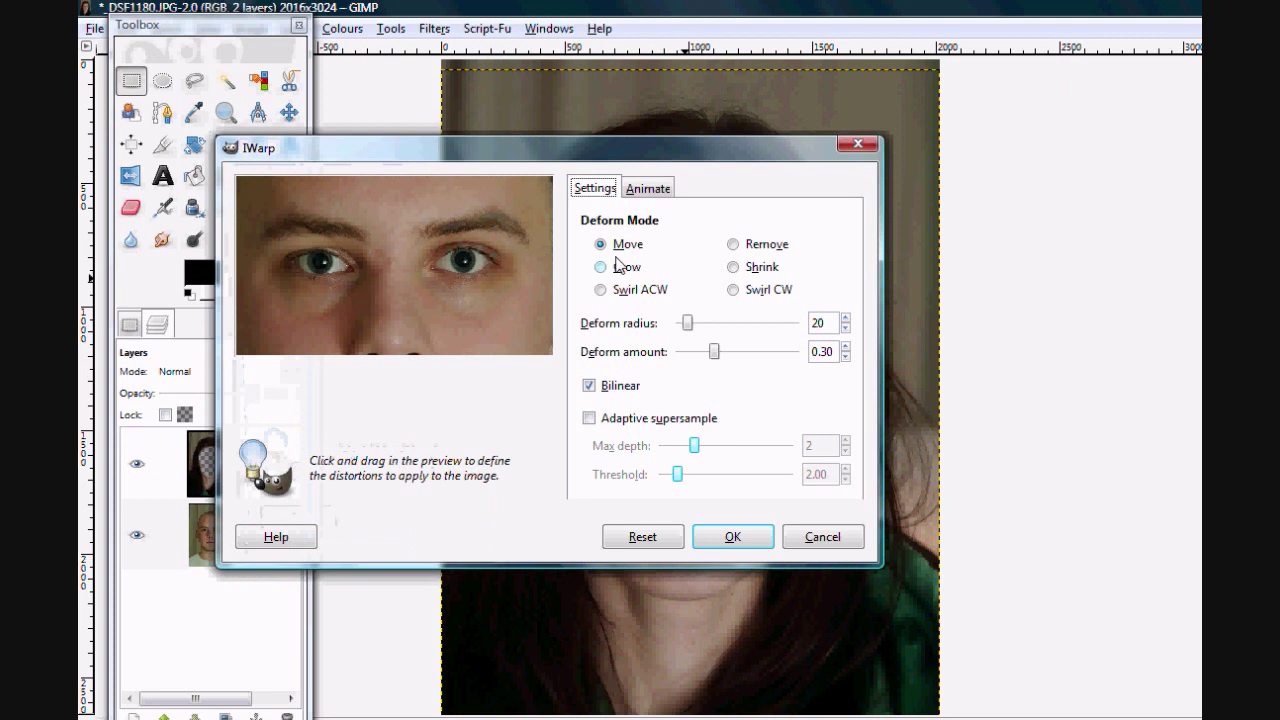
pyautogui.click(600, 268)
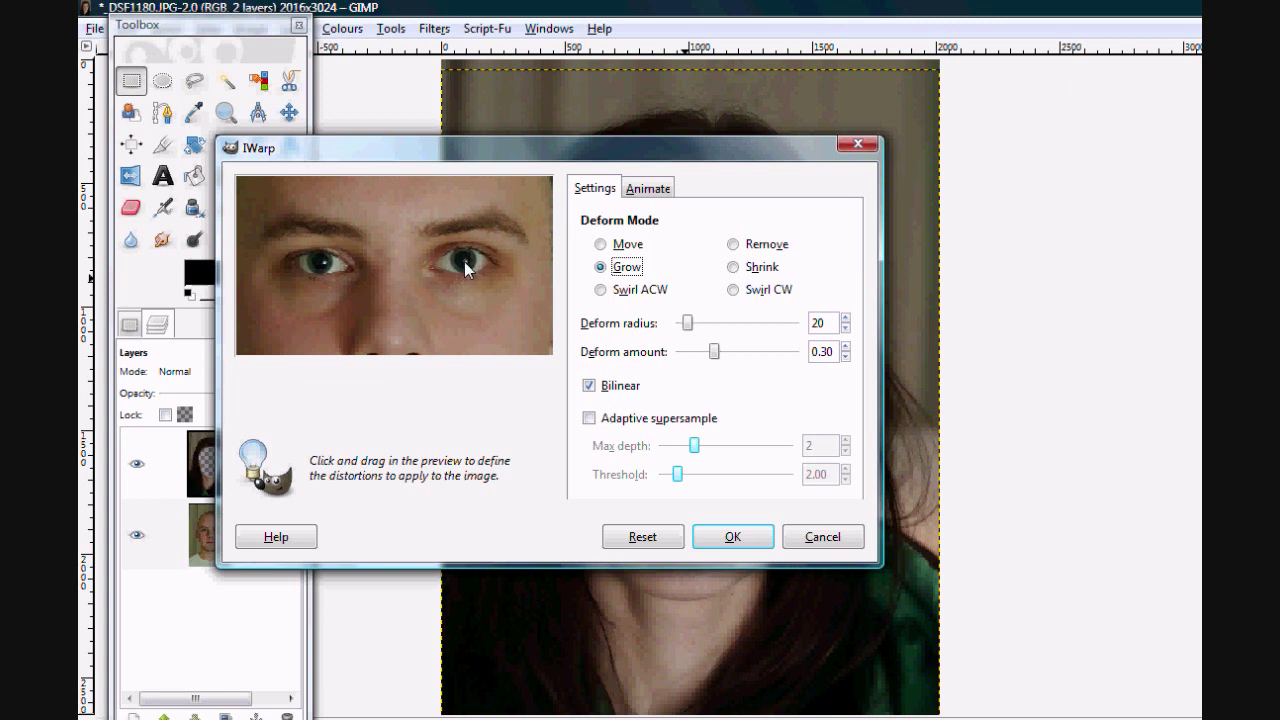
pyautogui.moveTo(467, 260); pyautogui.dragTo(463, 259)
pyautogui.moveTo(316, 263); pyautogui.dragTo(333, 267)
pyautogui.click(733, 536)
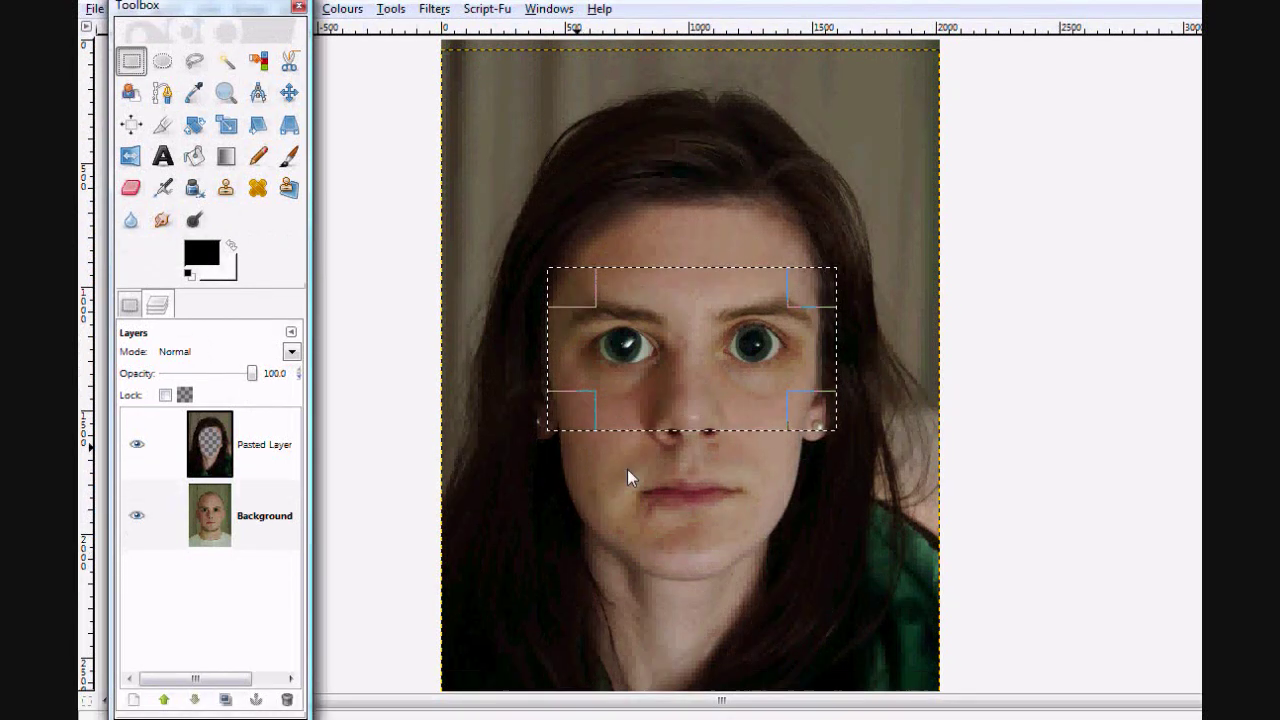
# Step: Select the area around the mouth and thin the lips with the IWarp filter in Shrink mode
pyautogui.moveTo(577, 448); pyautogui.dragTo(837, 555)
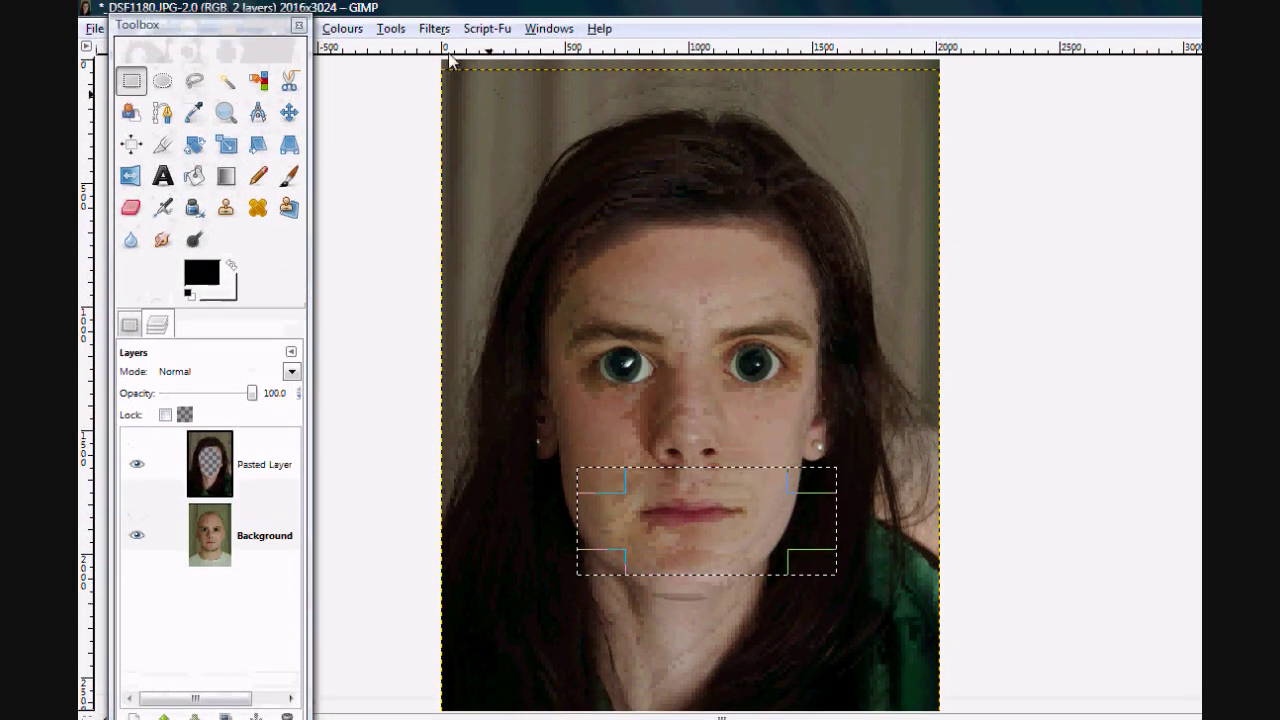
pyautogui.click(434, 28)
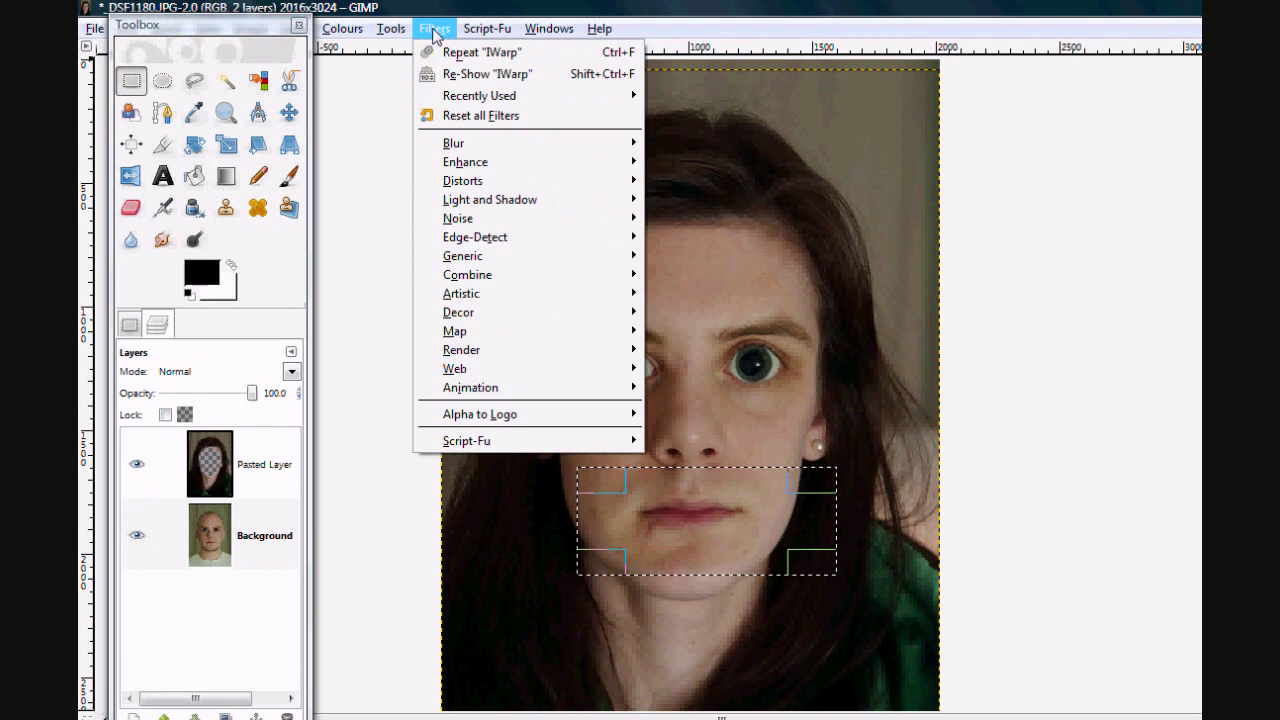
pyautogui.moveTo(503, 188)
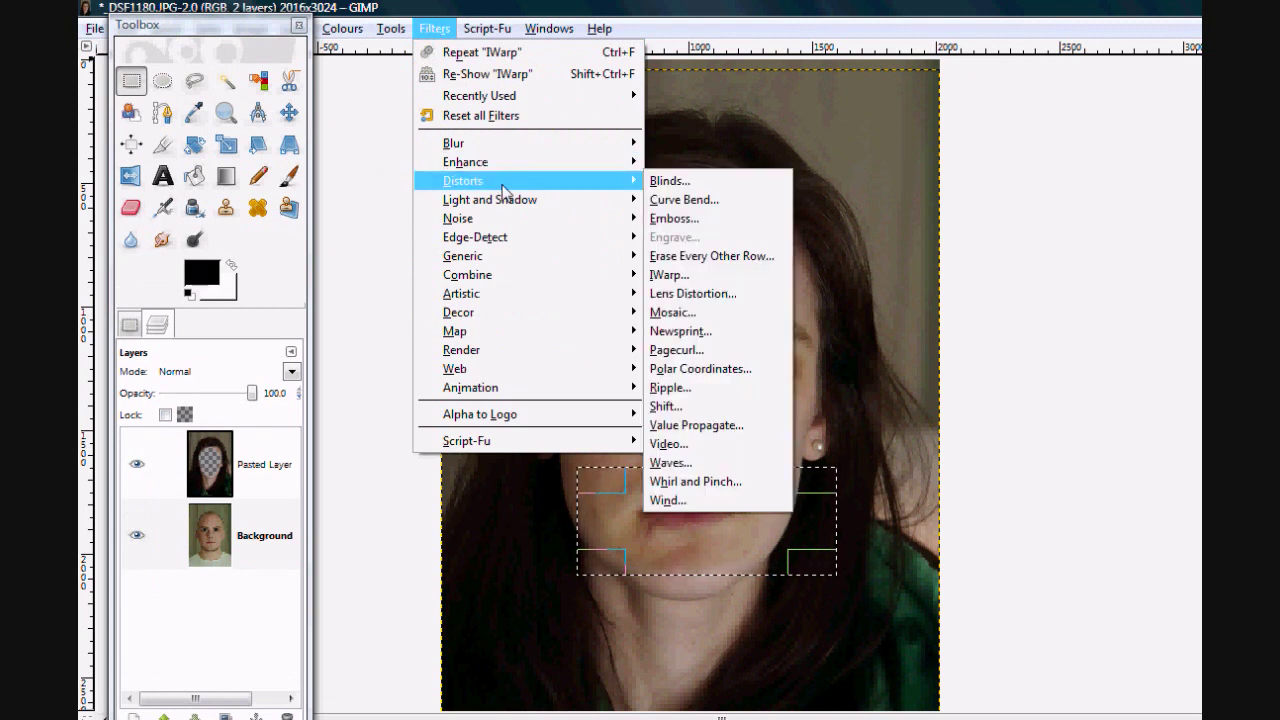
pyautogui.click(713, 284)
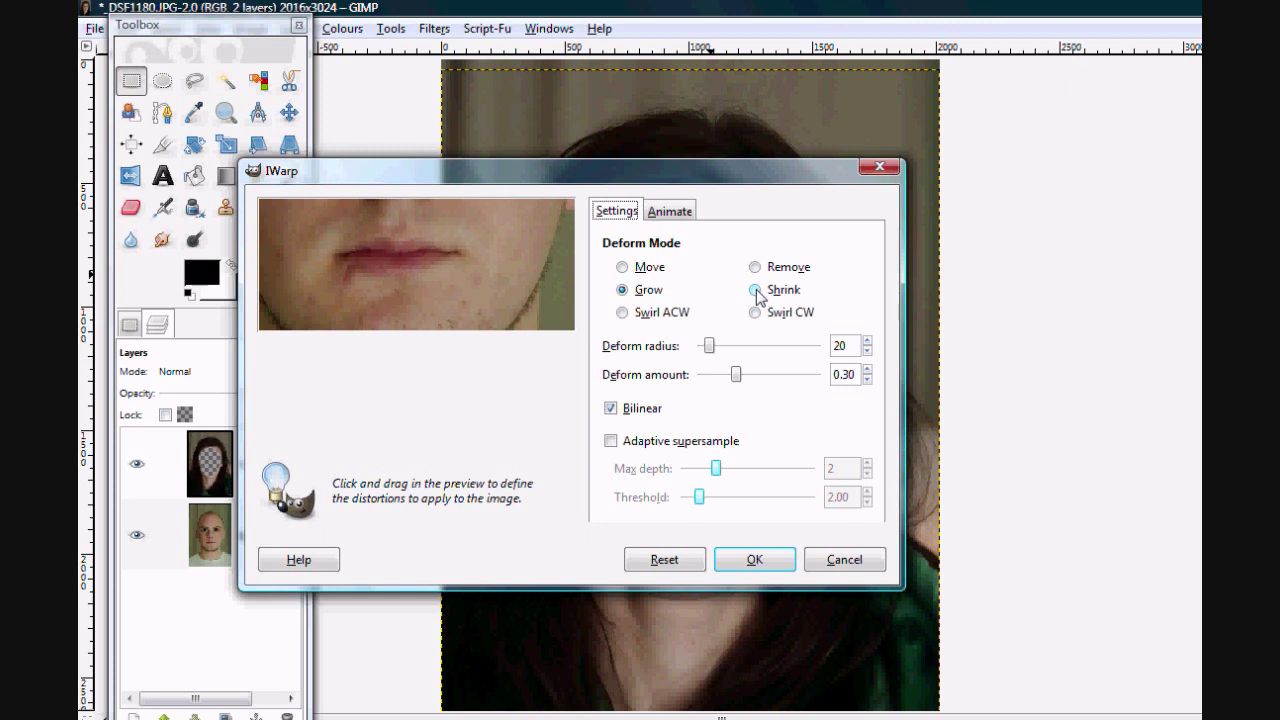
pyautogui.click(755, 290)
pyautogui.moveTo(379, 253)
pyautogui.mouseDown()
pyautogui.moveTo(345, 259)
pyautogui.moveTo(397, 258)
pyautogui.mouseUp()
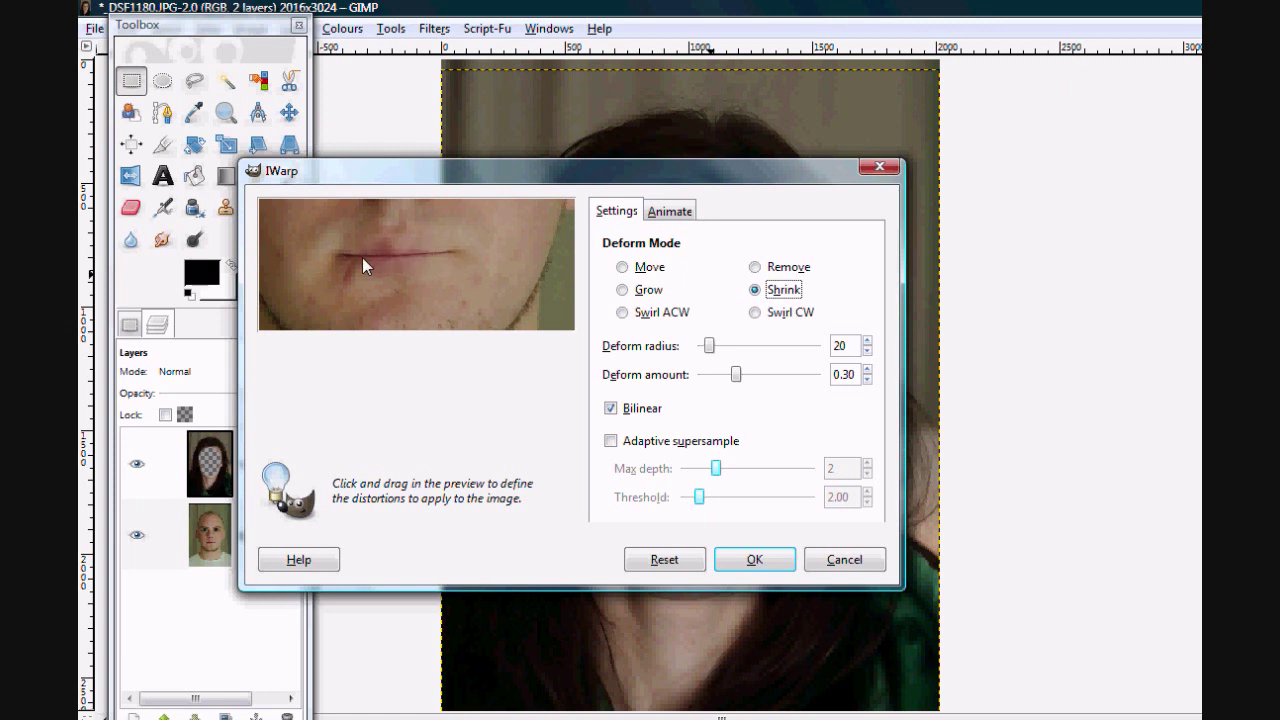
pyautogui.click(754, 560)
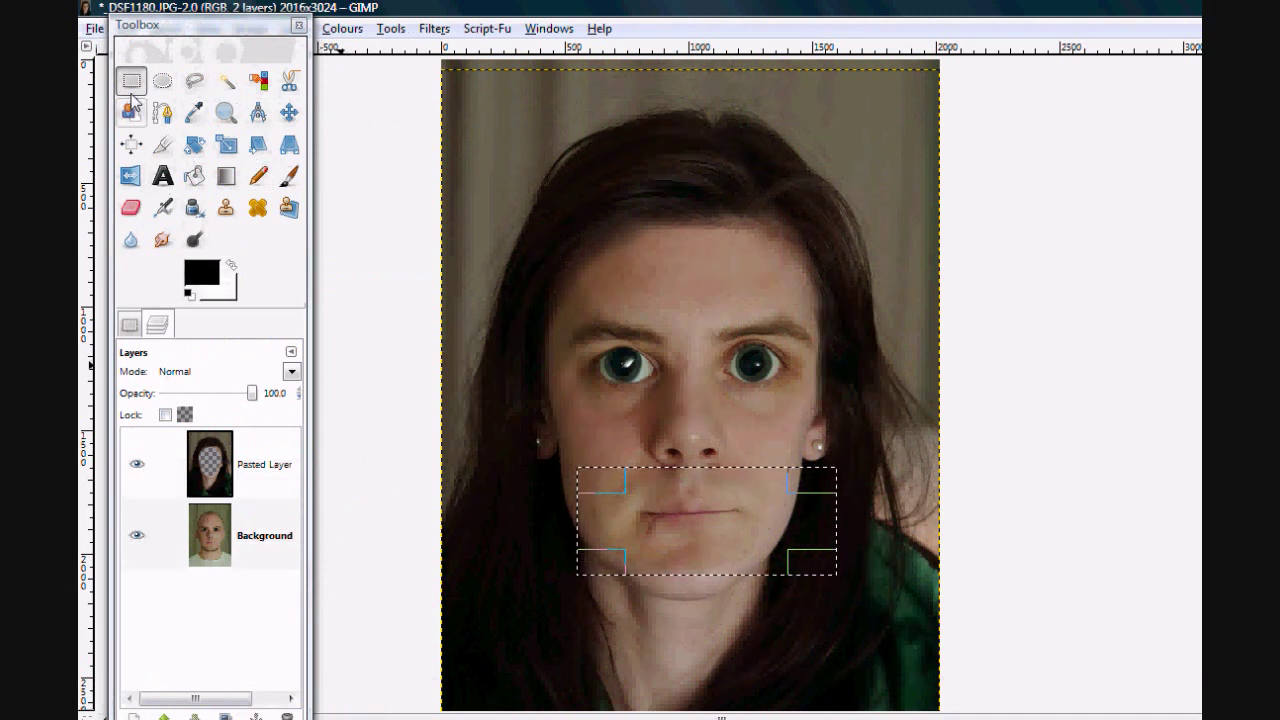
# Step: Select the area around the nose and reshape its tip and nostrils with IWarp in Move mode at deform radius 80
pyautogui.moveTo(617, 403); pyautogui.dragTo(768, 503)
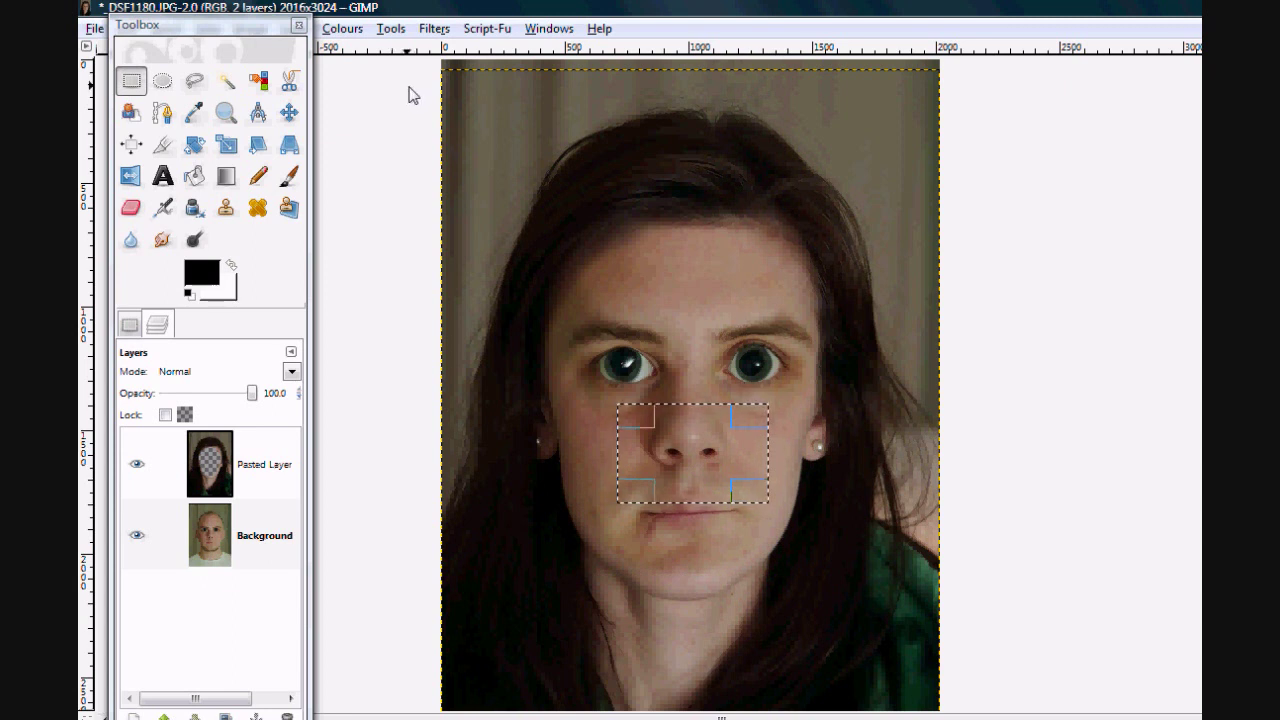
pyautogui.click(432, 29)
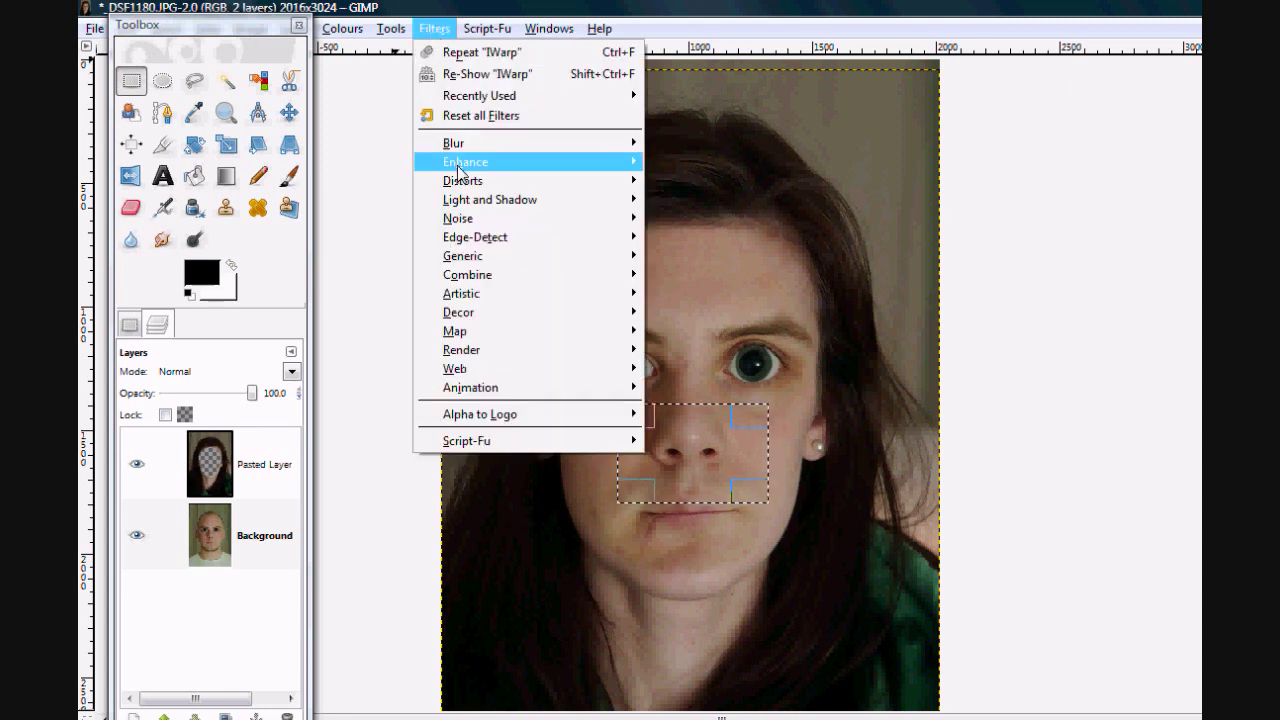
pyautogui.moveTo(468, 182)
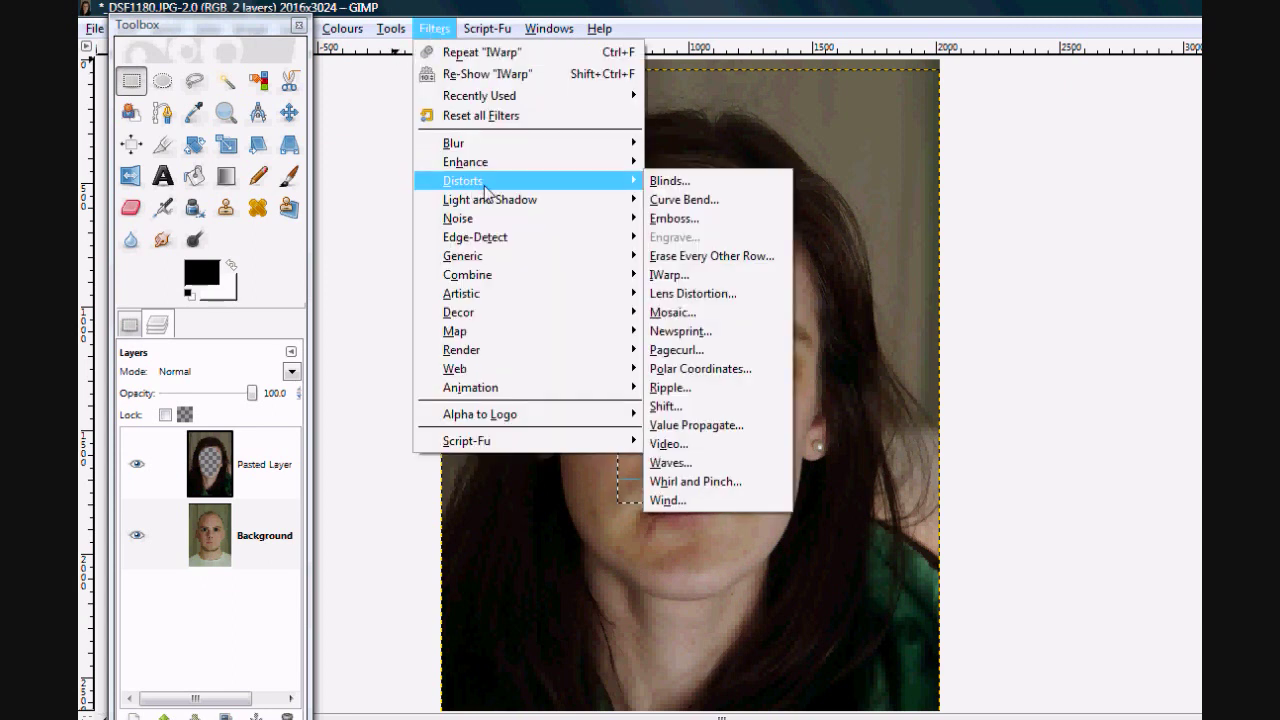
pyautogui.click(680, 277)
pyautogui.click(645, 291)
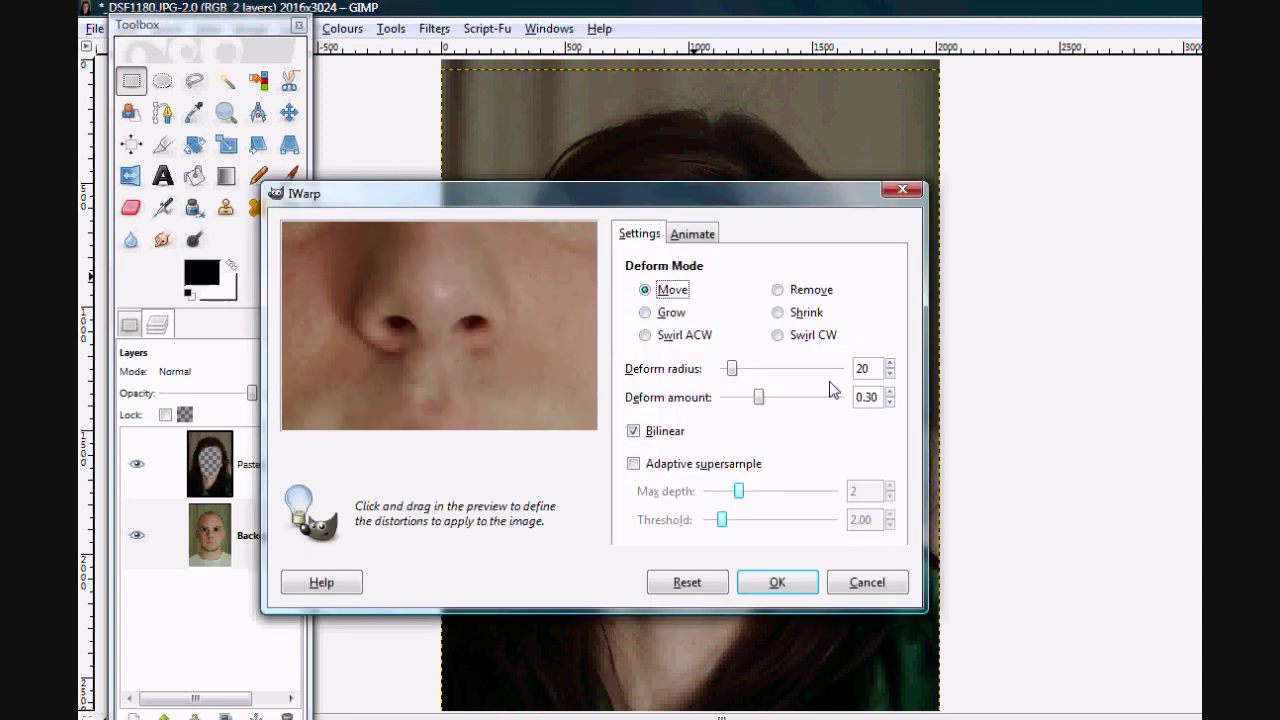
pyautogui.moveTo(737, 374); pyautogui.dragTo(762, 370)
pyautogui.moveTo(435, 376)
pyautogui.mouseDown()
pyautogui.moveTo(434, 353)
pyautogui.moveTo(399, 367)
pyautogui.mouseUp()
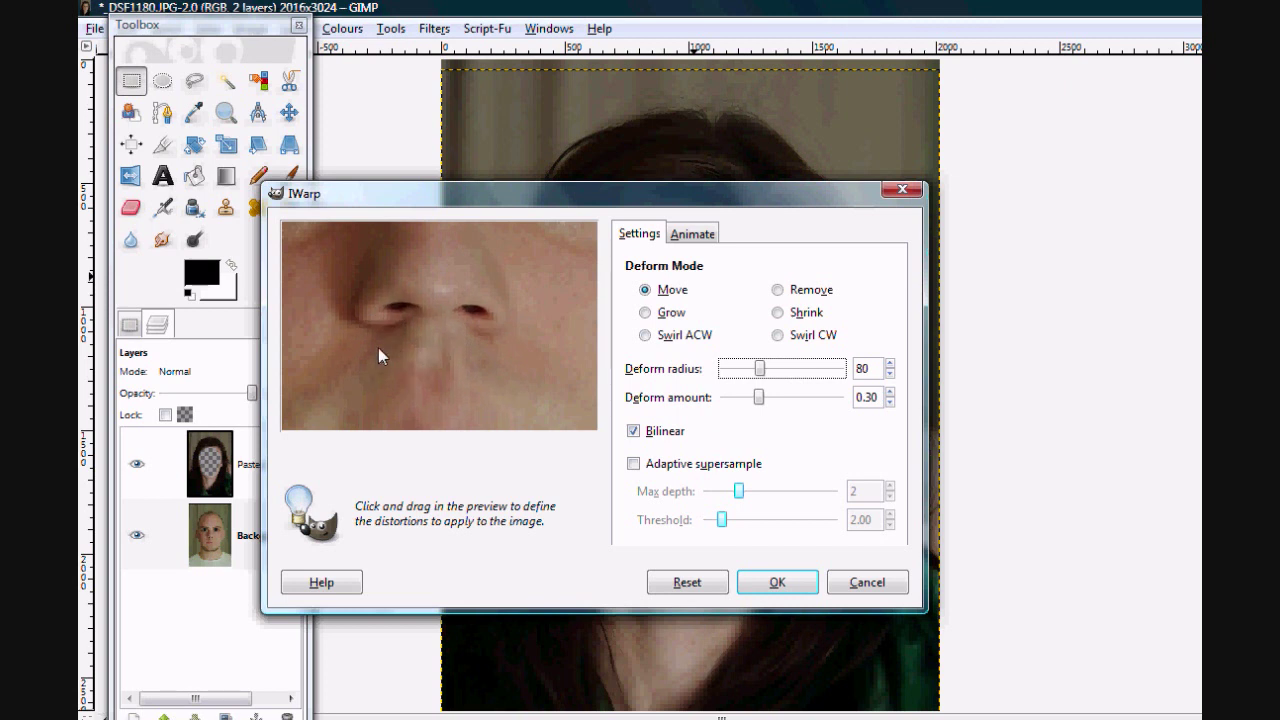
pyautogui.press('Return')
pyautogui.click(434, 28)
pyautogui.moveTo(600, 181)
pyautogui.press('Escape')
pyautogui.hotkey('alt', 'f')
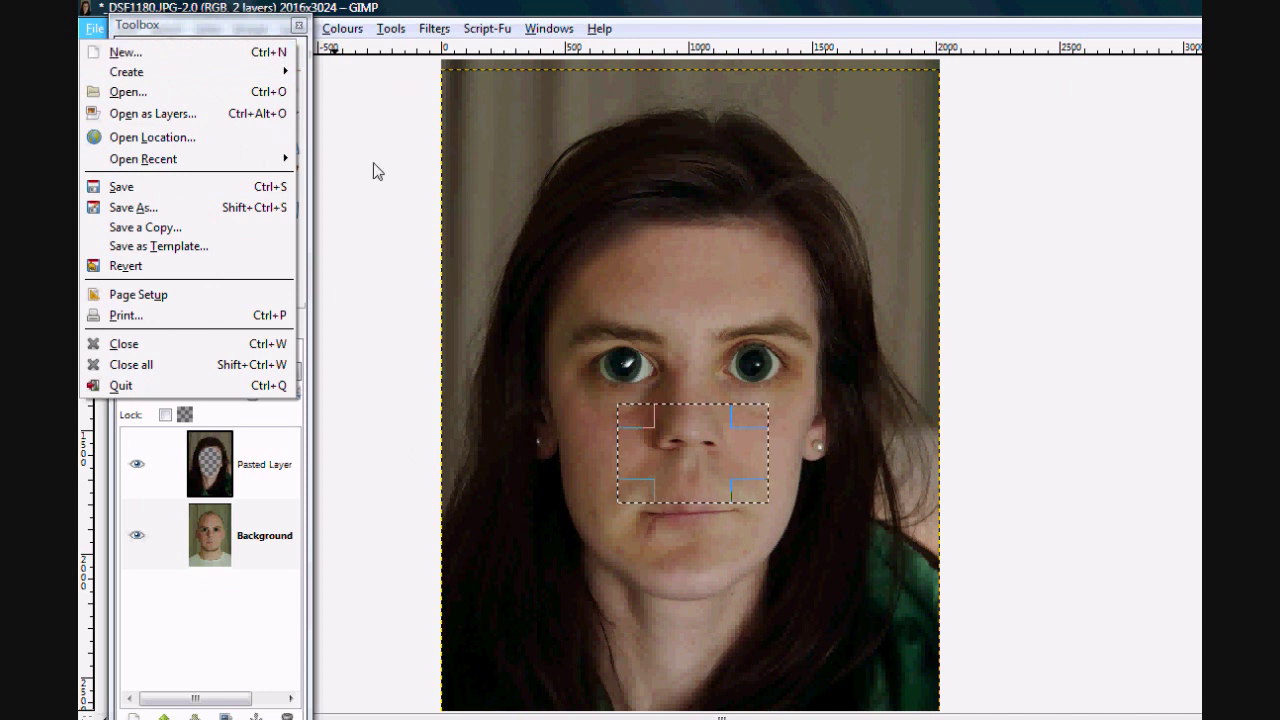
pyautogui.press('Escape')
# Step: Select the area around the eyes and eyebrows and pull both eyebrows upward and outward with the IWarp filter in Move mode
pyautogui.moveTo(543, 274); pyautogui.dragTo(838, 391)
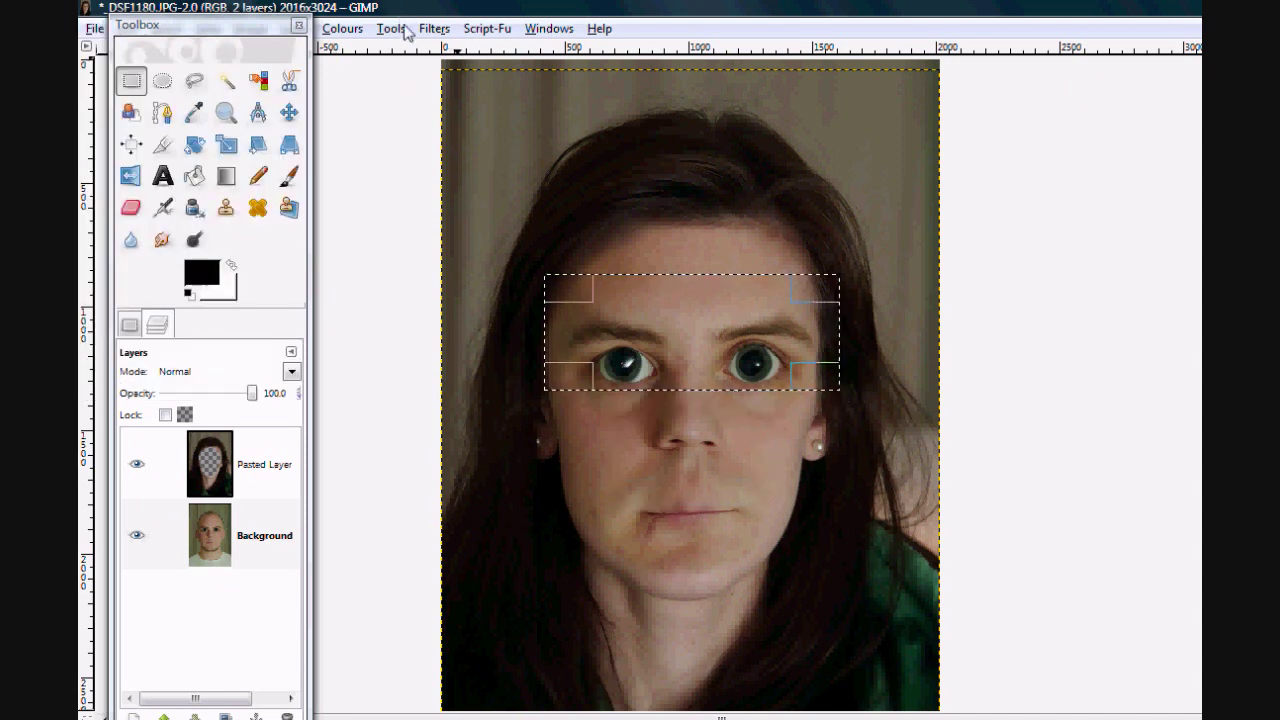
pyautogui.click(390, 28)
pyautogui.moveTo(434, 28)
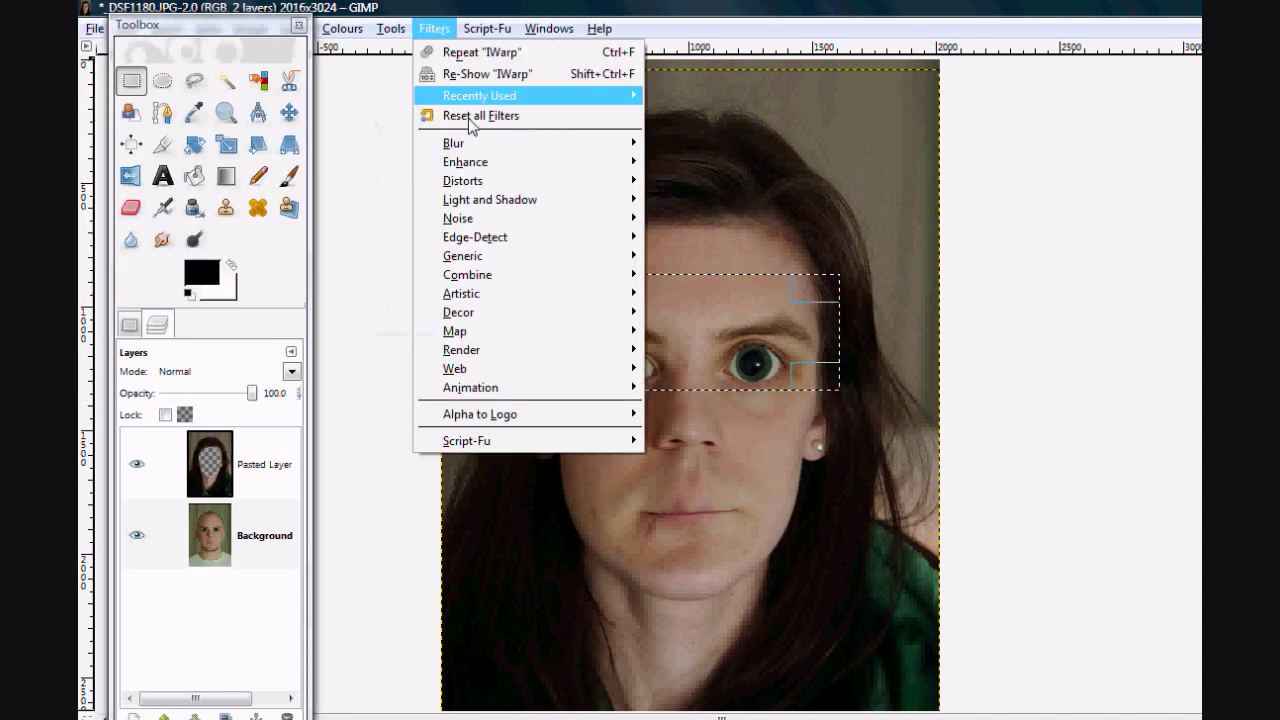
pyautogui.moveTo(515, 185)
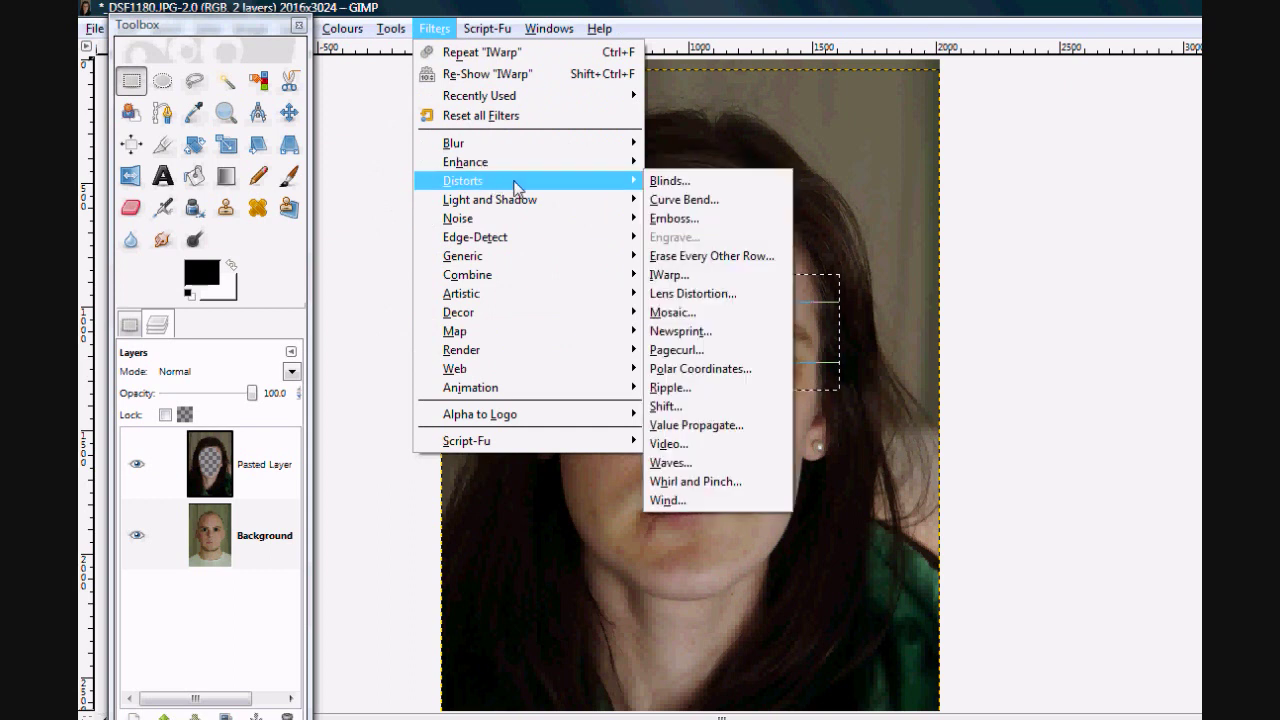
pyautogui.click(682, 284)
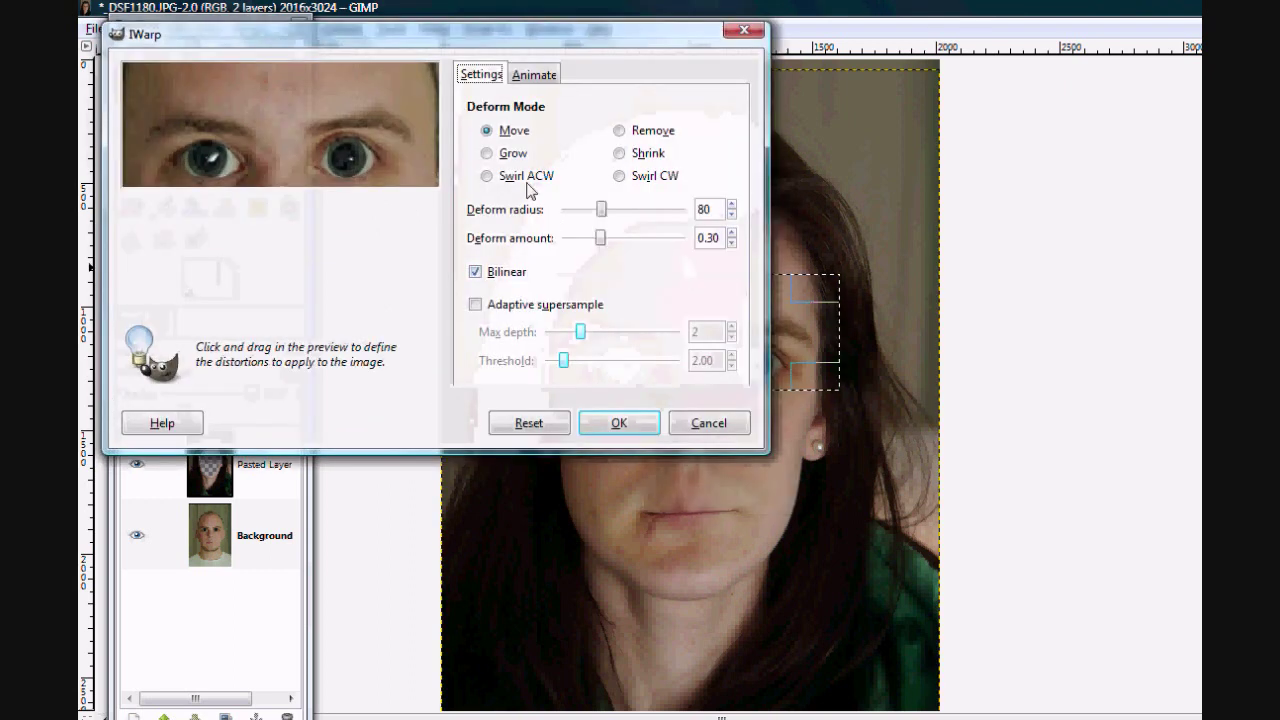
pyautogui.click(487, 153)
pyautogui.click(487, 130)
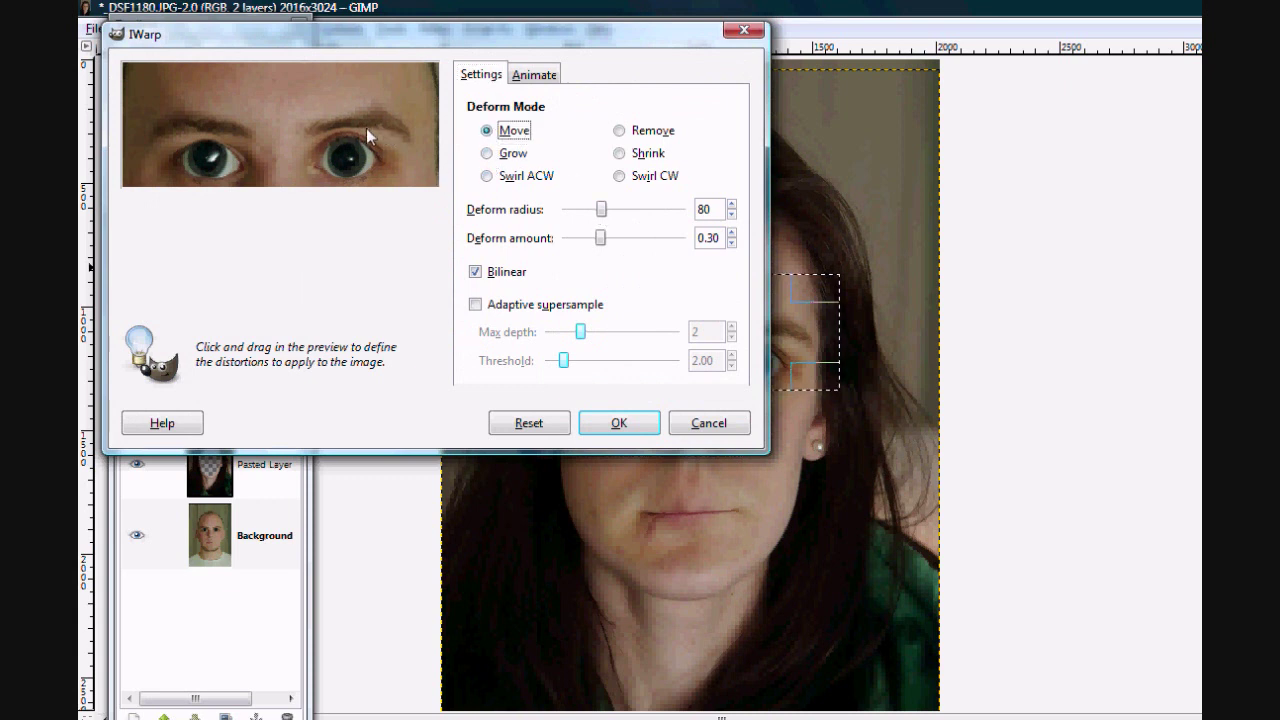
pyautogui.moveTo(360, 125); pyautogui.dragTo(376, 86)
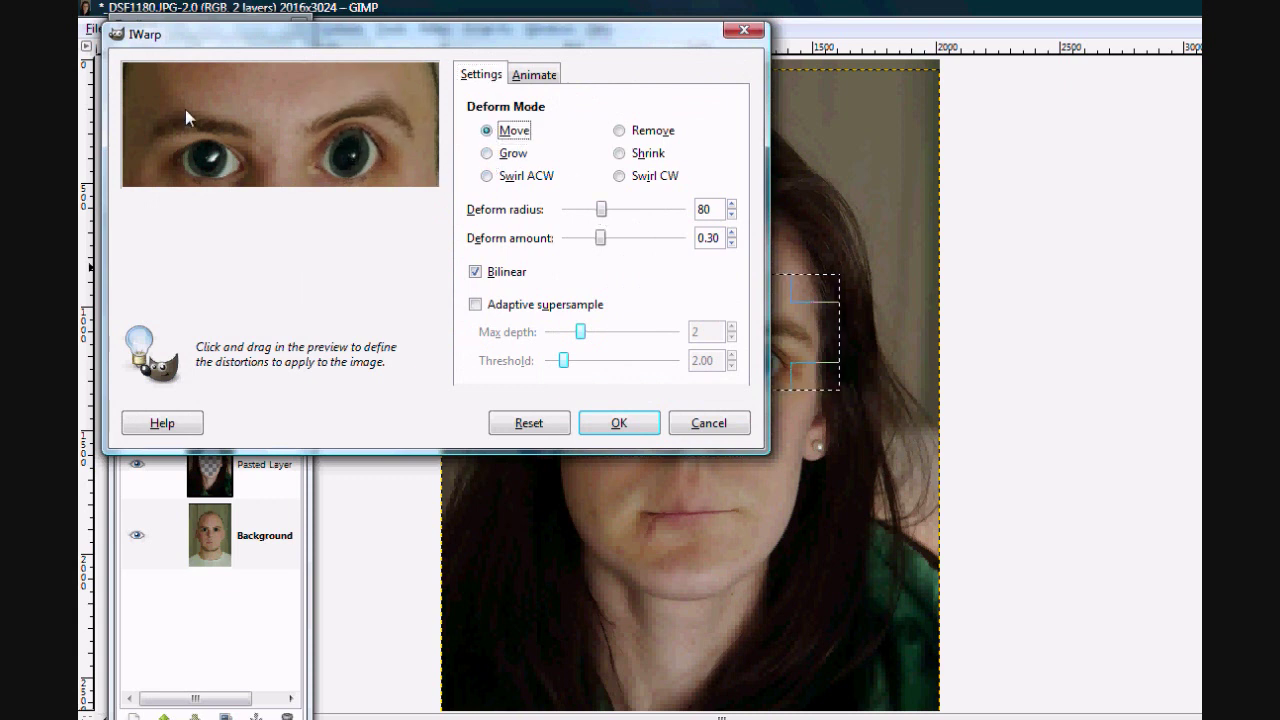
pyautogui.moveTo(188, 121); pyautogui.dragTo(167, 88)
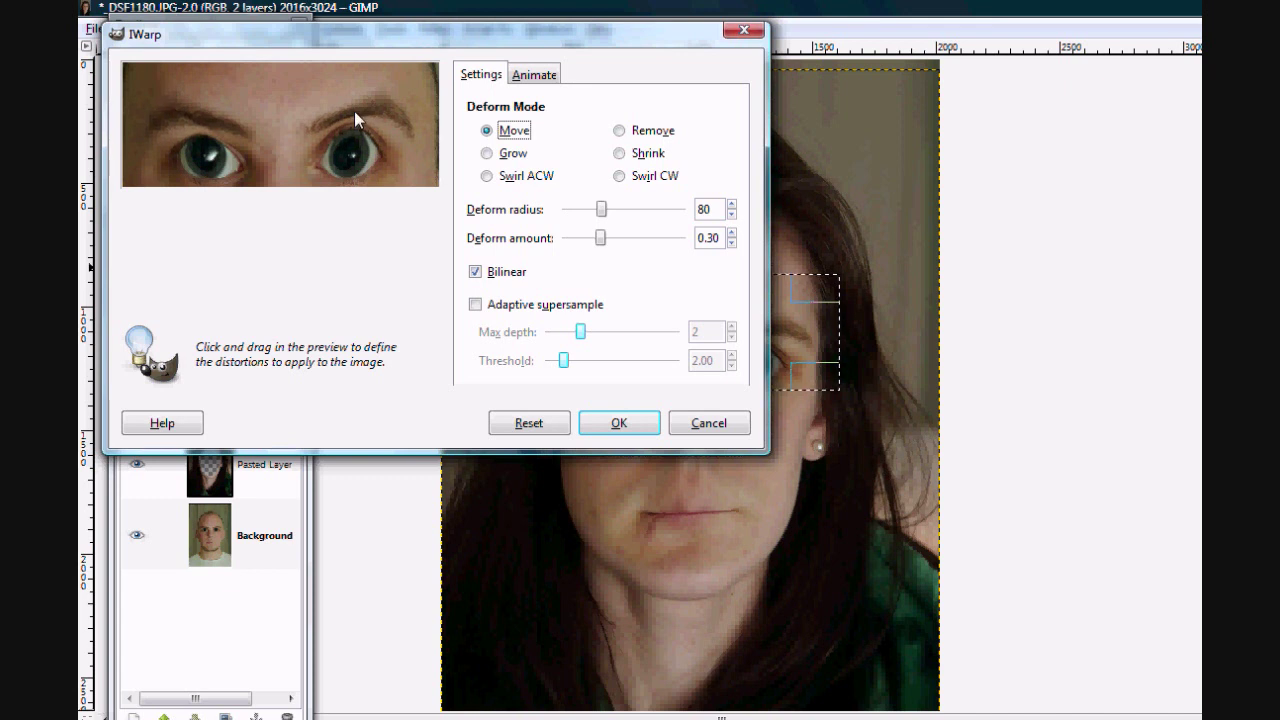
pyautogui.moveTo(354, 111); pyautogui.dragTo(366, 79)
pyautogui.press('Return')
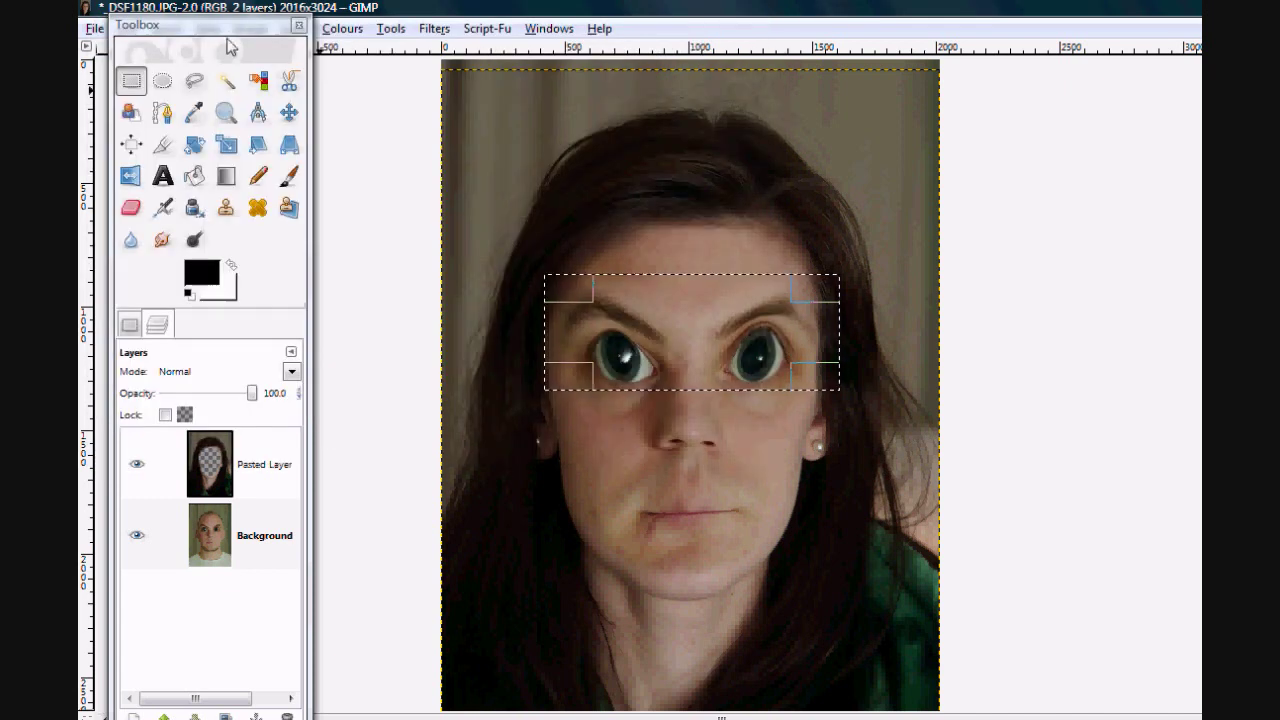
# Step: Move the Toolbox clear of the menu bar and remove the selection around the eyes
pyautogui.moveTo(200, 24); pyautogui.dragTo(205, 73)
pyautogui.click(172, 29)
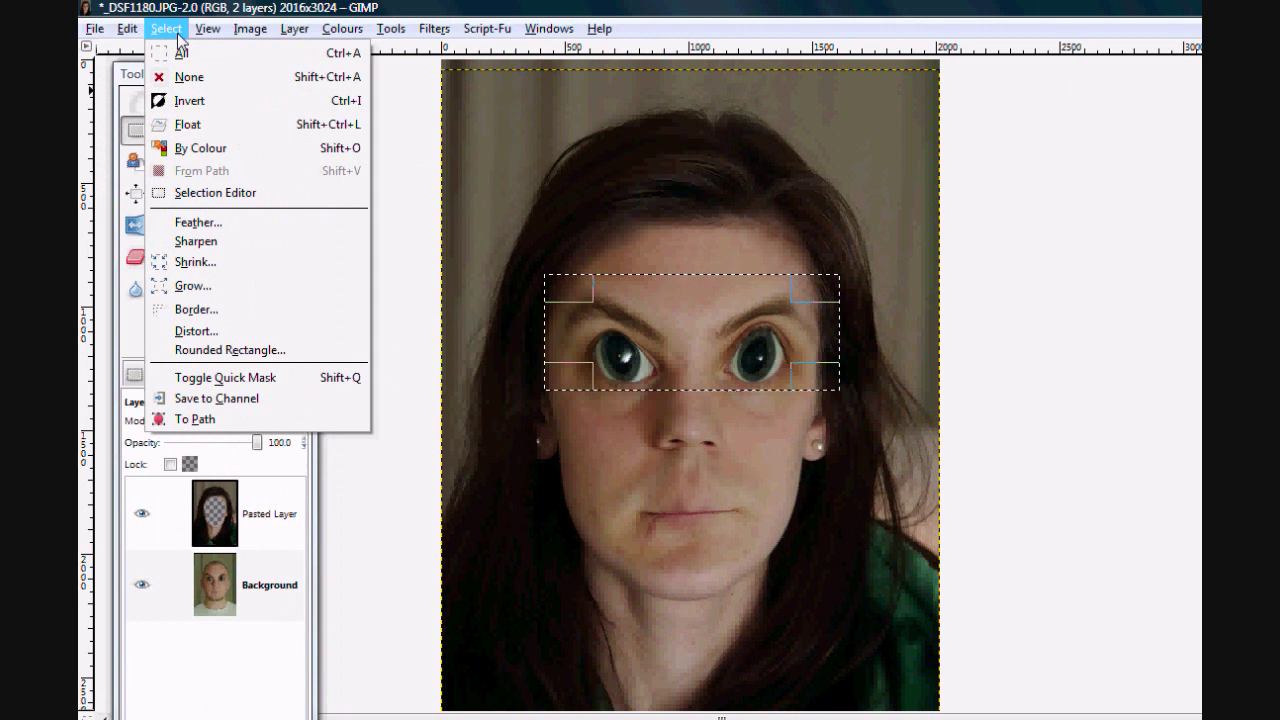
pyautogui.click(201, 80)
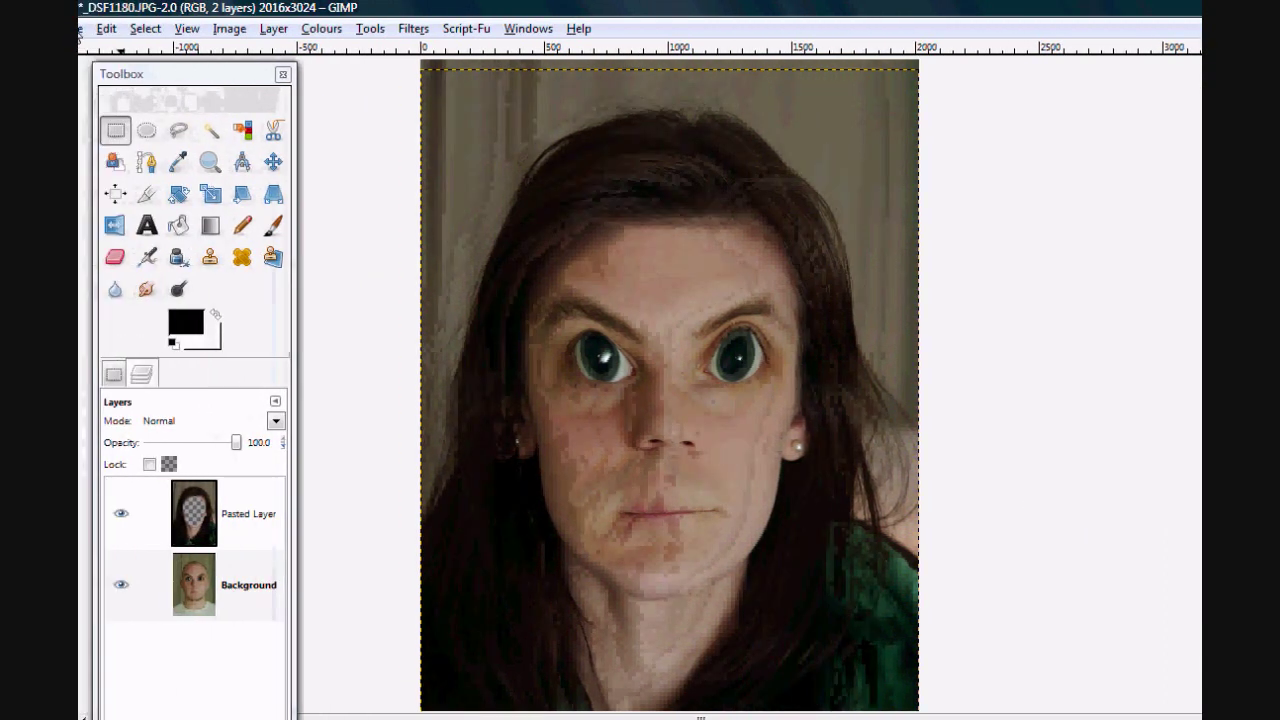
# Step: Start saving the edited portrait with Save As
pyautogui.click(94, 29)
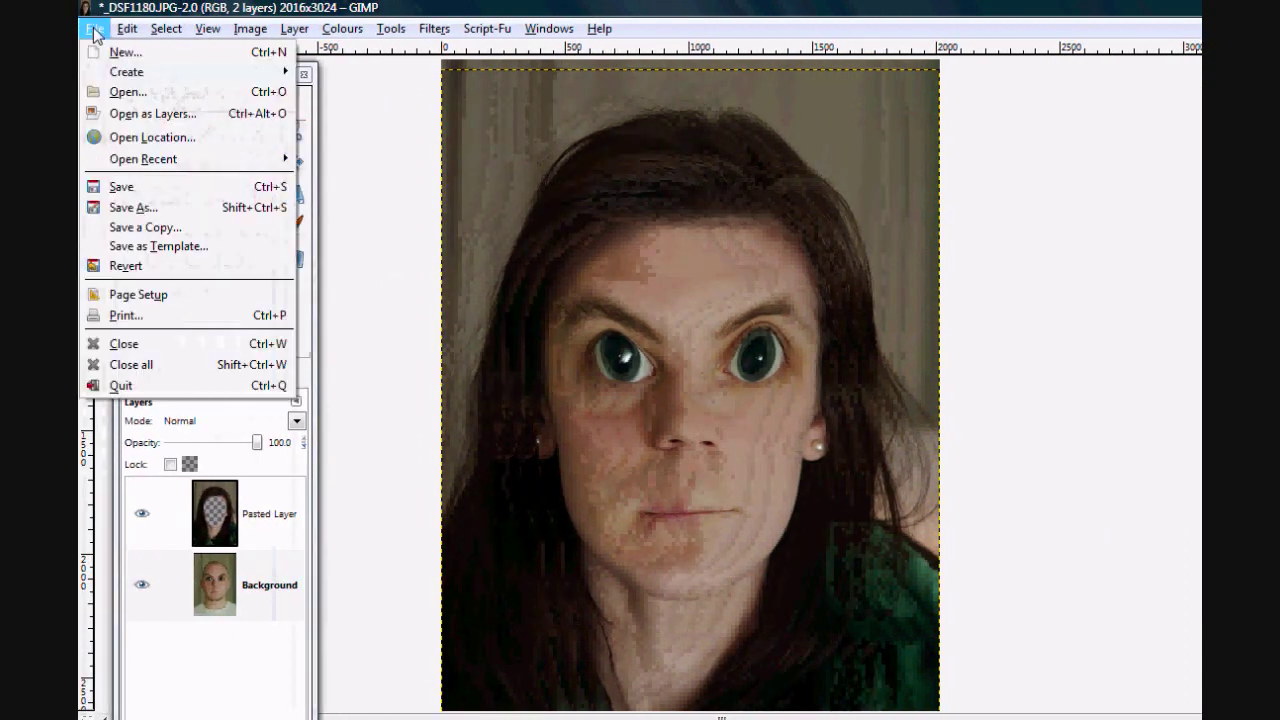
pyautogui.click(143, 208)
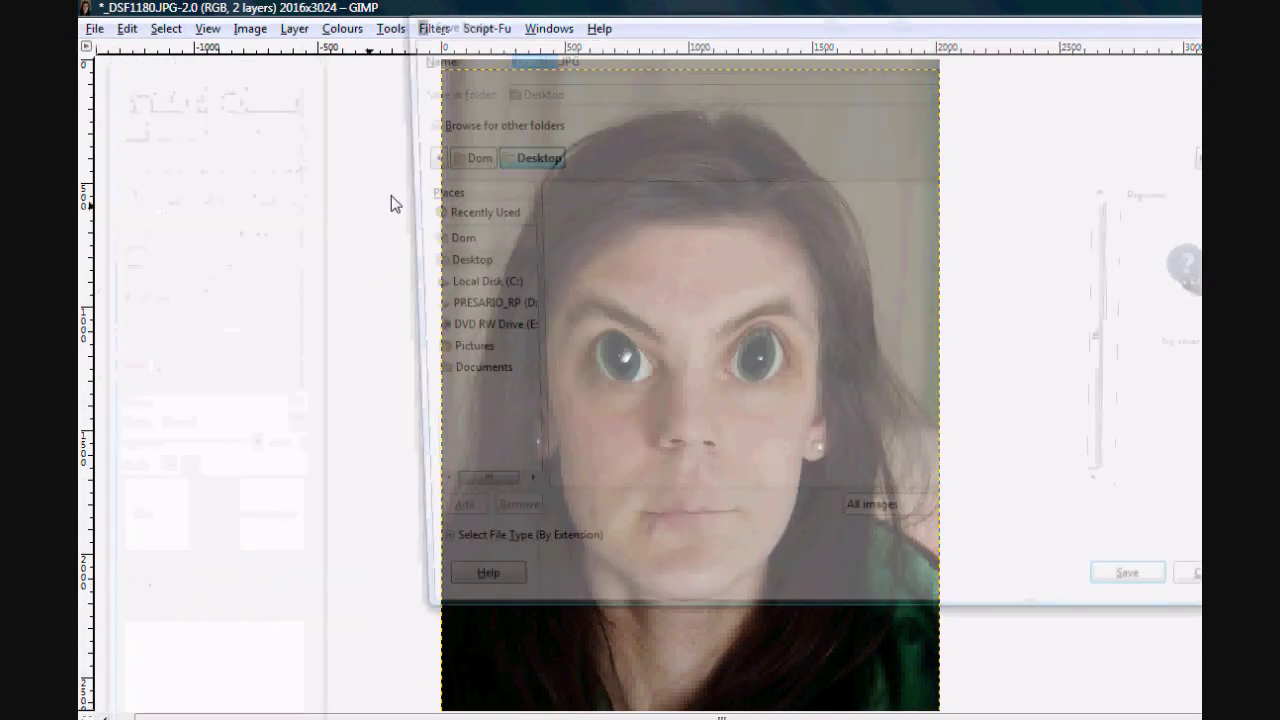